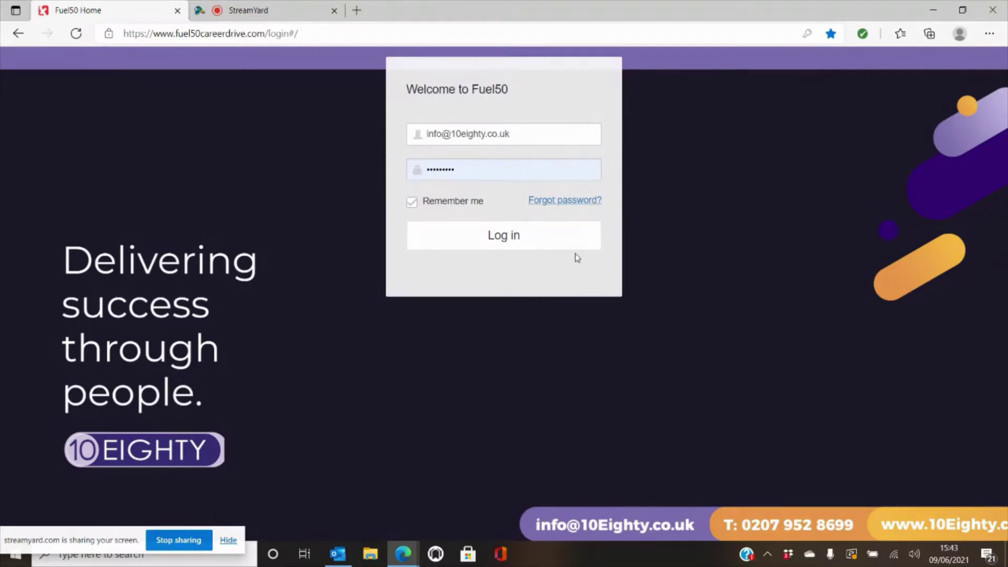
Sign in to Fuel50 and scroll through the welcome home page.
{"action": "left_click", "coordinate": [526, 251]}
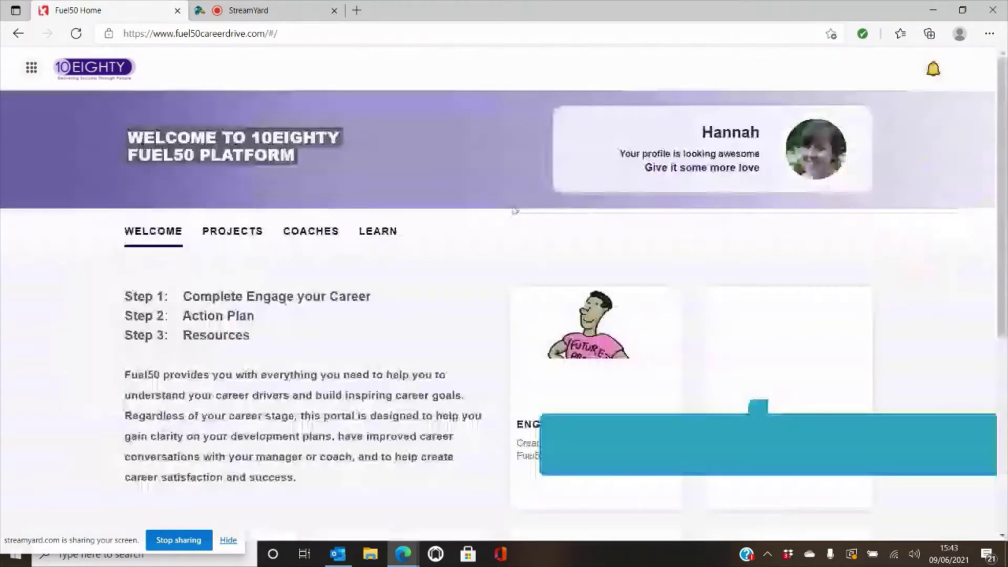
{"action": "scroll", "coordinate": [596, 156], "scroll_direction": "down", "scroll_amount": 2}
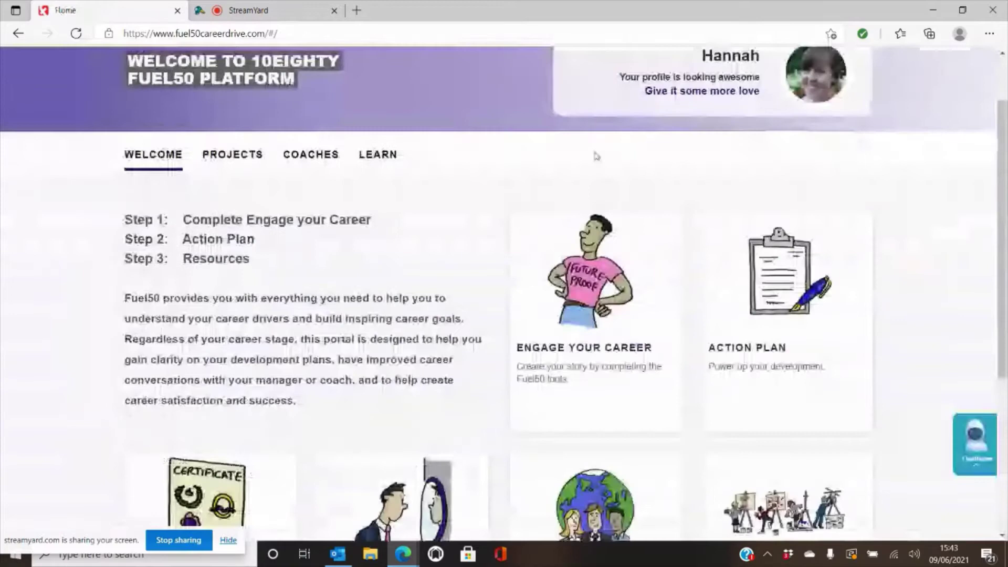
{"action": "scroll", "coordinate": [597, 156], "scroll_direction": "down", "scroll_amount": 4}
{"action": "scroll", "coordinate": [770, 372], "scroll_direction": "up", "scroll_amount": 4}
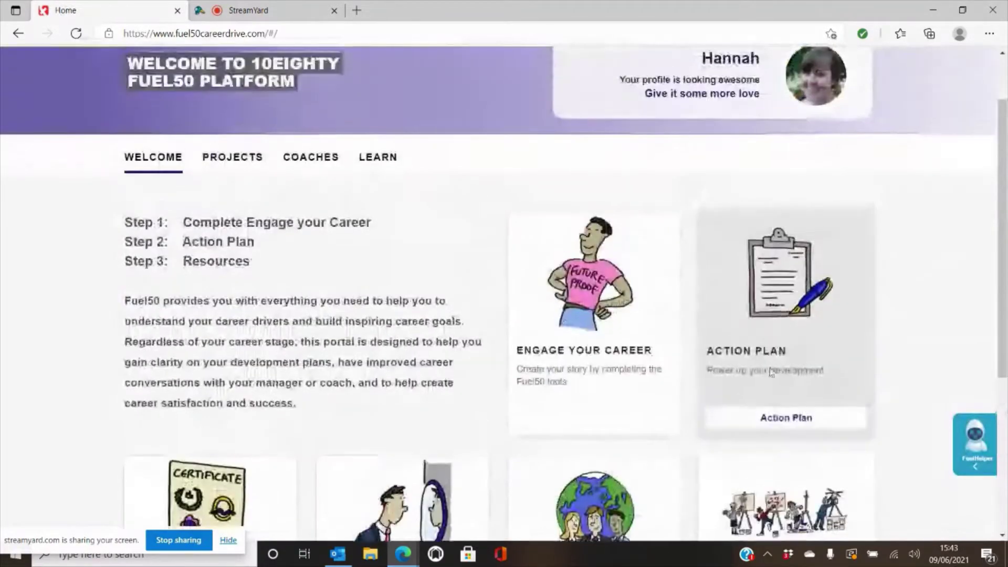
{"action": "scroll", "coordinate": [514, 188], "scroll_direction": "up", "scroll_amount": 2}
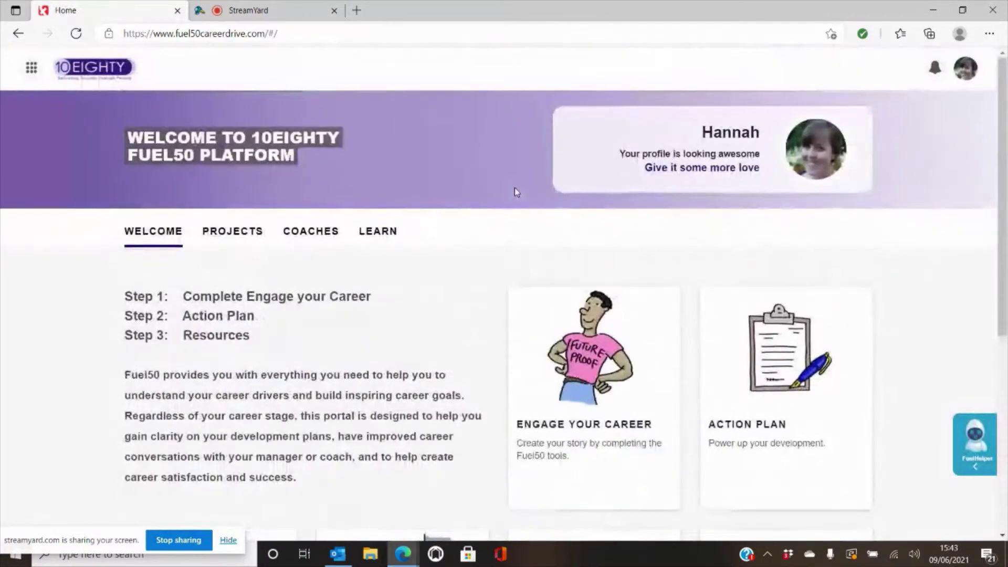
Open User Preferences from the avatar menu and review the User Settings page.
{"action": "left_click", "coordinate": [966, 76]}
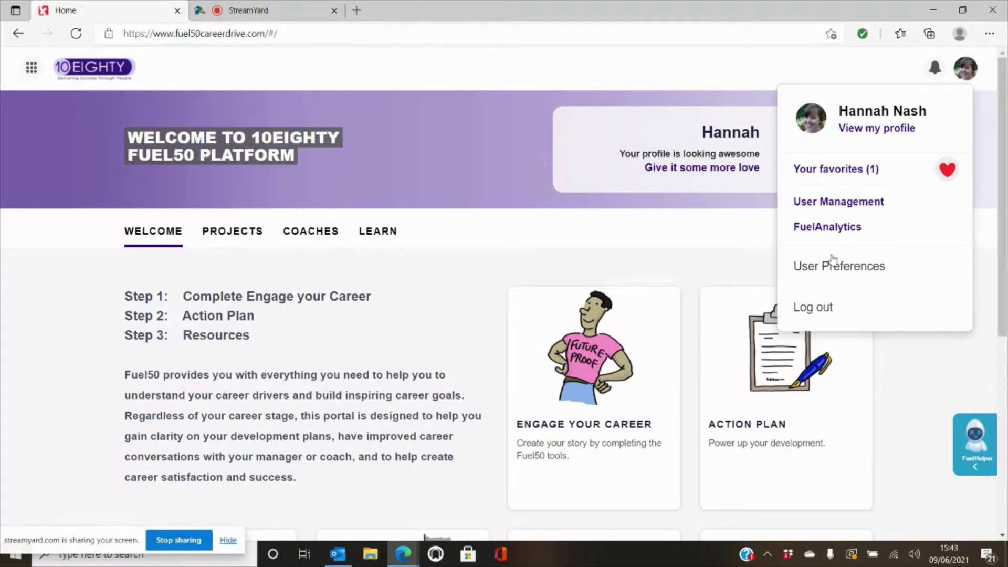
{"action": "left_click", "coordinate": [845, 268]}
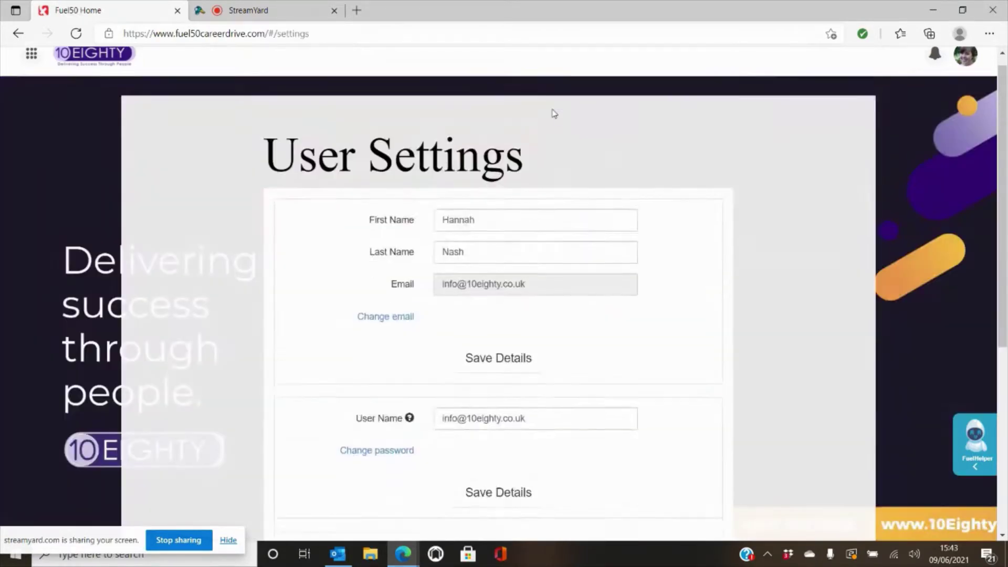
{"action": "scroll", "coordinate": [414, 252], "scroll_direction": "down", "scroll_amount": 5}
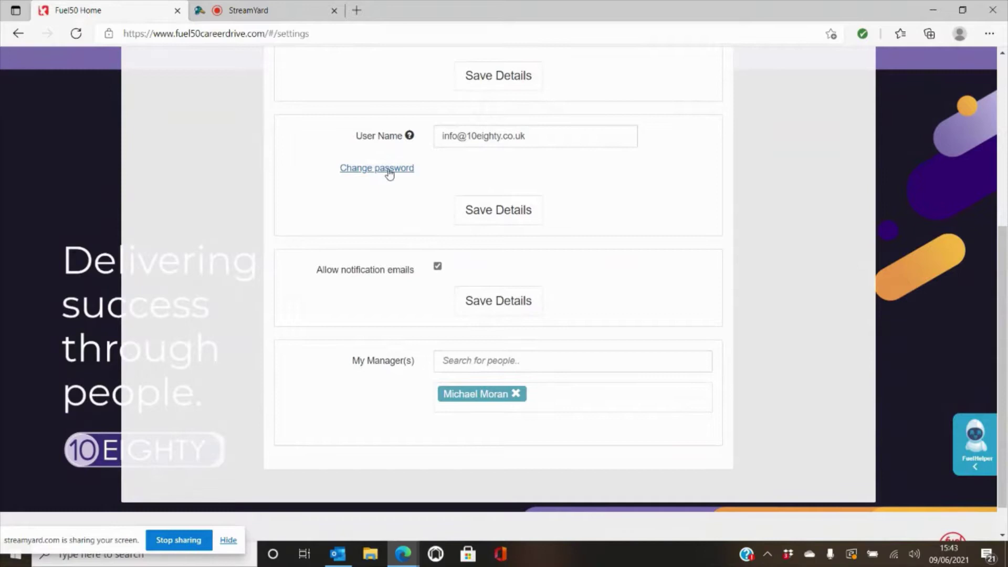
{"action": "scroll", "coordinate": [390, 170], "scroll_direction": "up", "scroll_amount": 5}
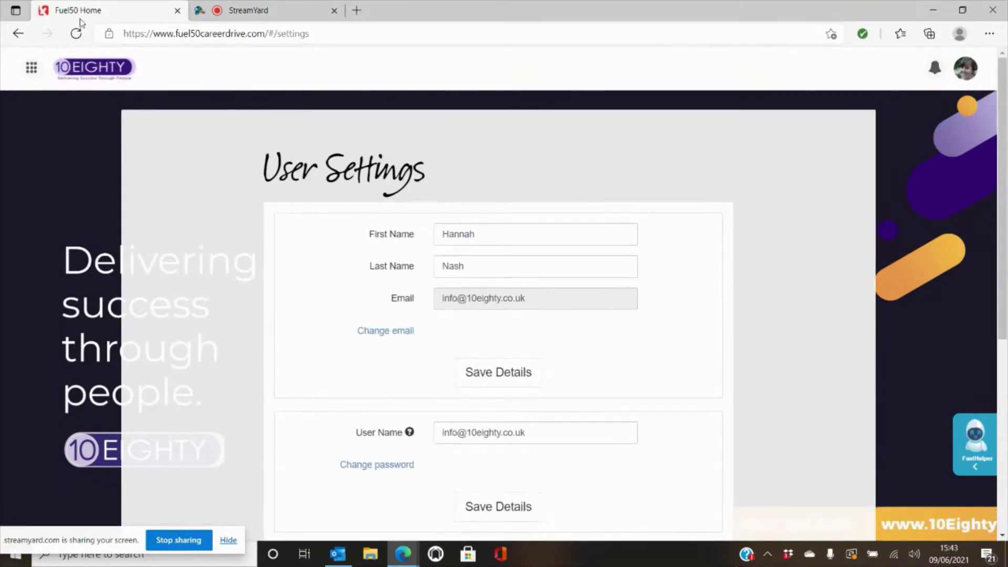
Open the profile page, edit the name details, cancel the picture upload, and save.
{"action": "left_click", "coordinate": [104, 67]}
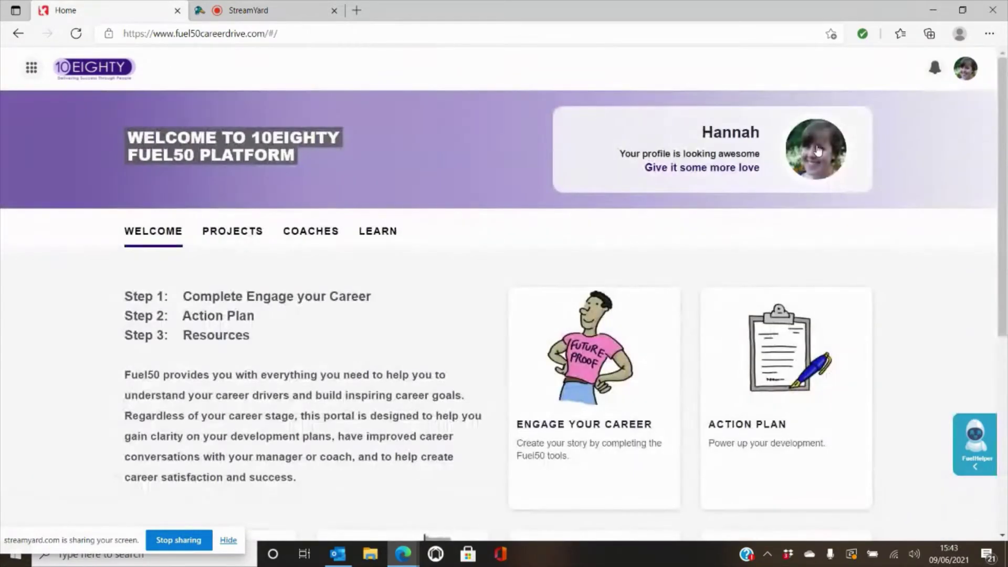
{"action": "left_click", "coordinate": [805, 159]}
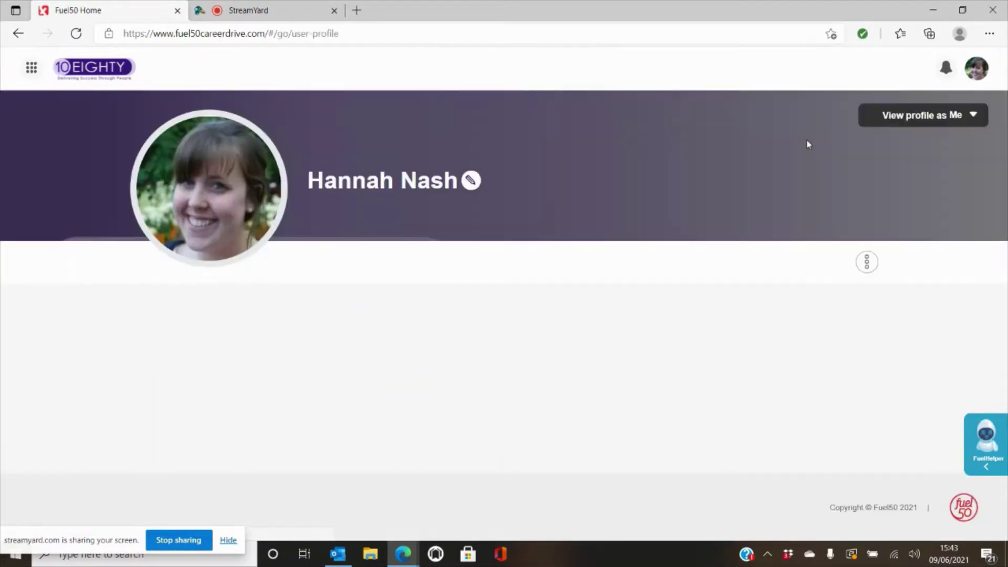
{"action": "left_click", "coordinate": [464, 182]}
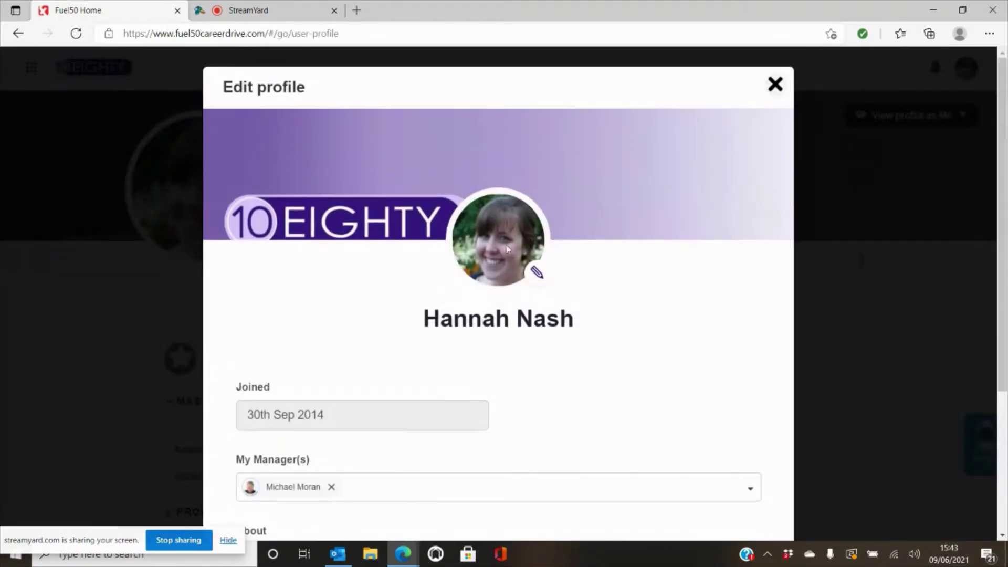
{"action": "left_click", "coordinate": [536, 272]}
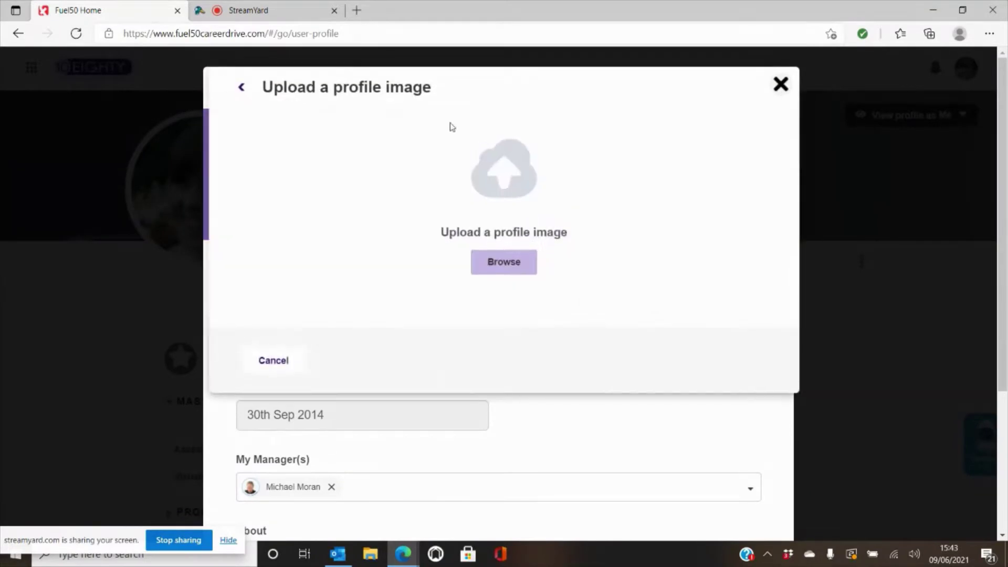
{"action": "left_click", "coordinate": [781, 84]}
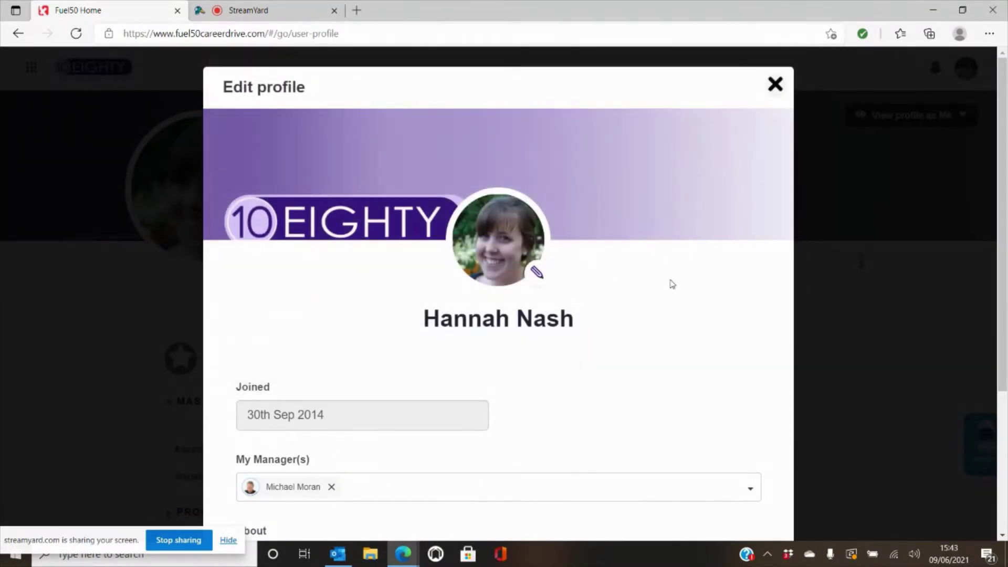
{"action": "scroll", "coordinate": [570, 233], "scroll_direction": "down", "scroll_amount": 4}
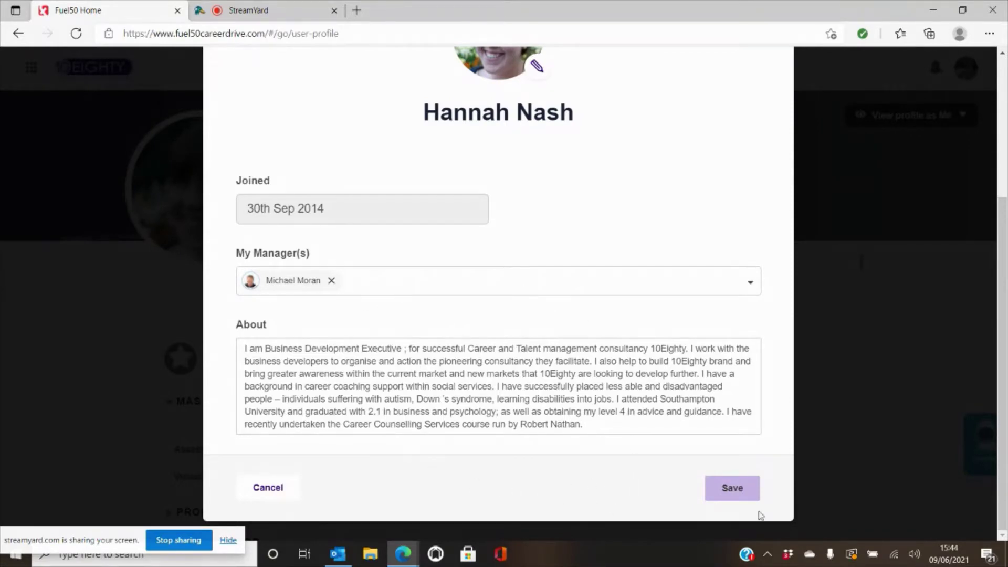
{"action": "left_click", "coordinate": [747, 497]}
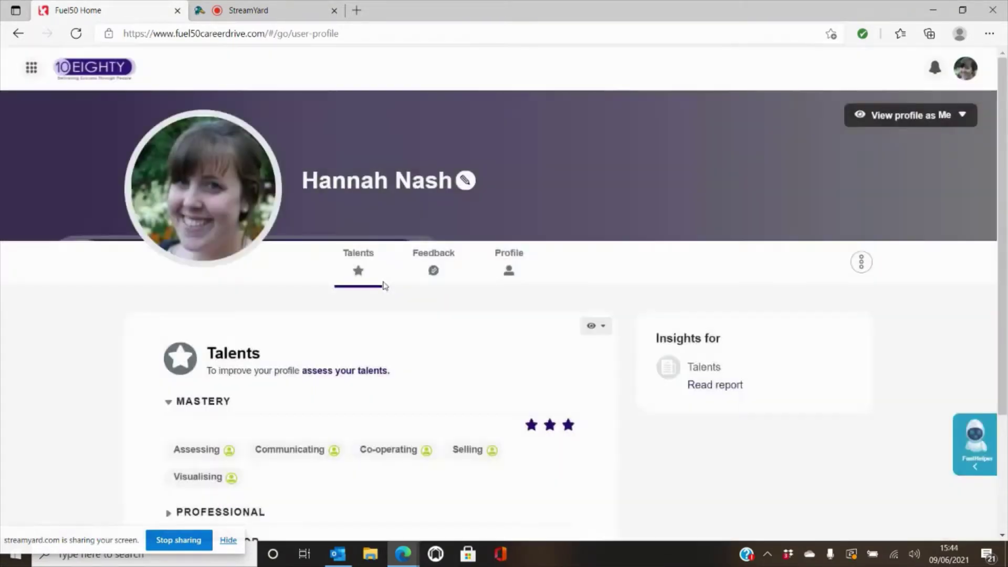
Return Home and open the section list from Home through Resources.
{"action": "left_click", "coordinate": [95, 69]}
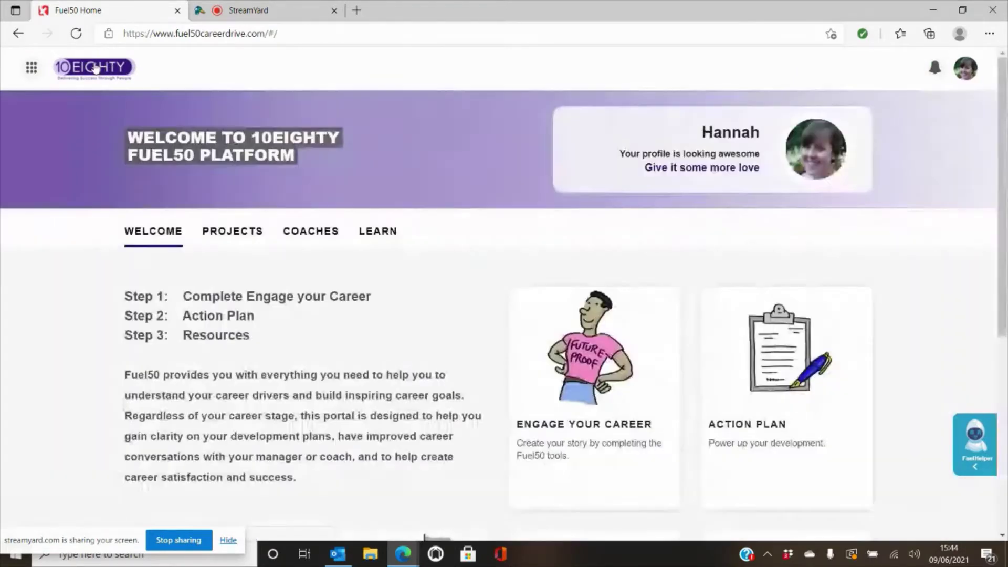
{"action": "left_click", "coordinate": [31, 67]}
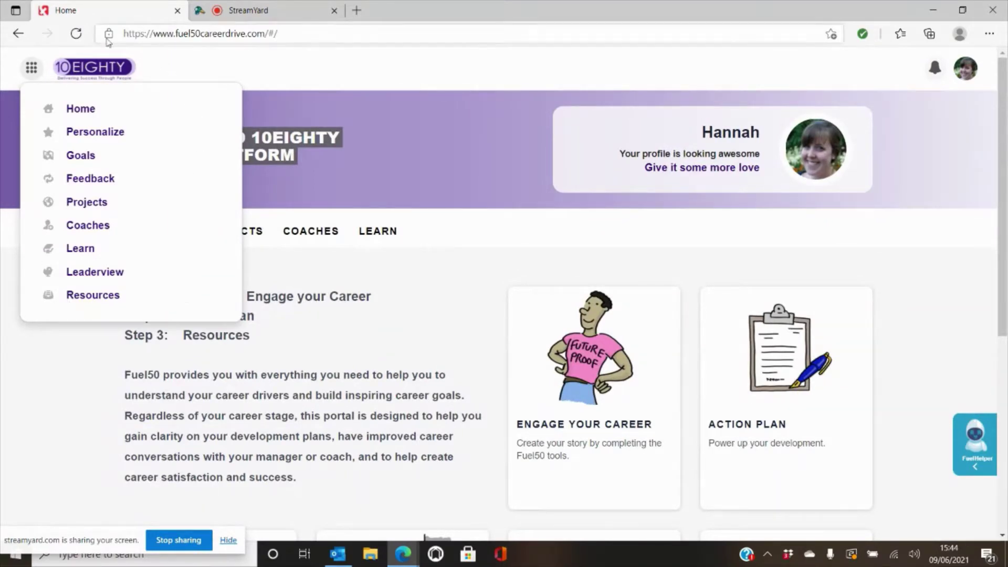
{"action": "mouse_move", "coordinate": [633, 355]}
{"action": "scroll", "coordinate": [633, 355], "scroll_direction": "down", "scroll_amount": 3}
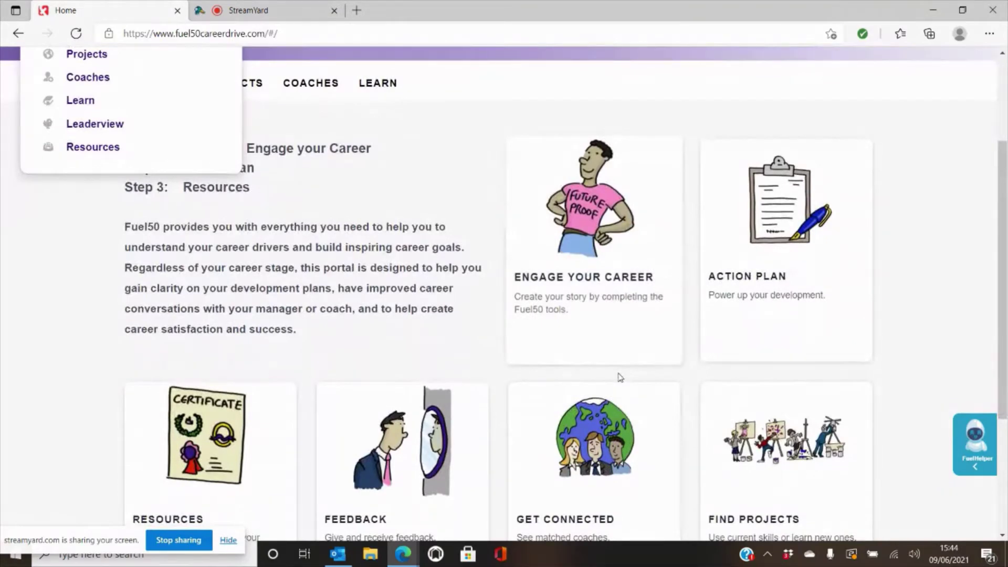
Open Personalise, page the ratings to Quite Satisfied (Balance), and open Personal Values.
{"action": "left_click", "coordinate": [591, 353]}
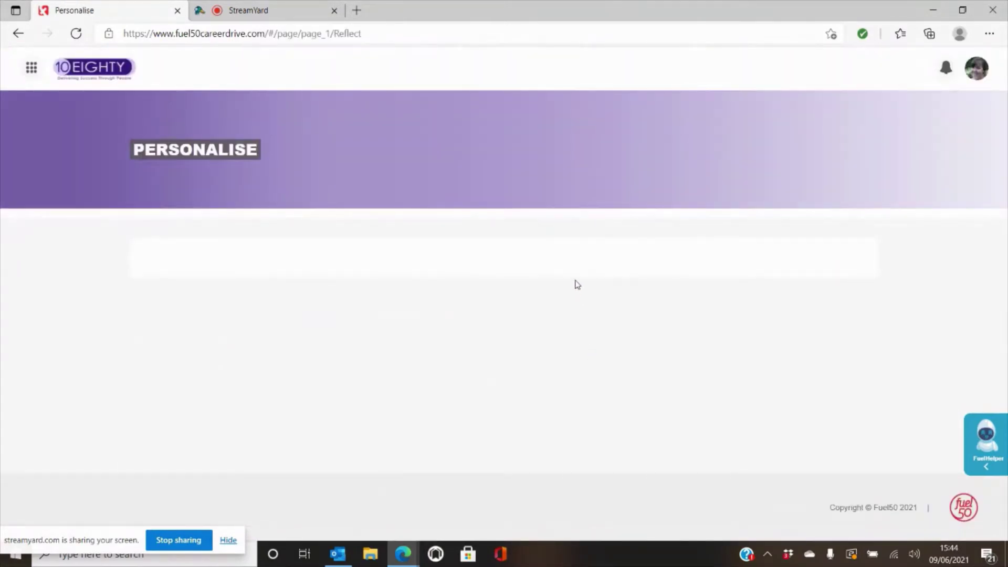
{"action": "scroll", "coordinate": [577, 285], "scroll_direction": "down", "scroll_amount": 4}
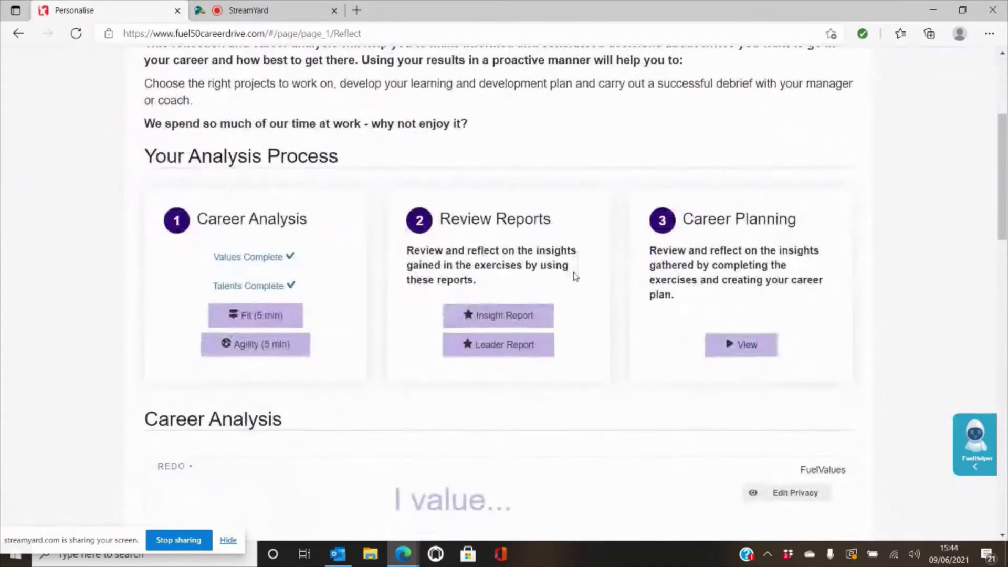
{"action": "scroll", "coordinate": [575, 277], "scroll_direction": "down", "scroll_amount": 1}
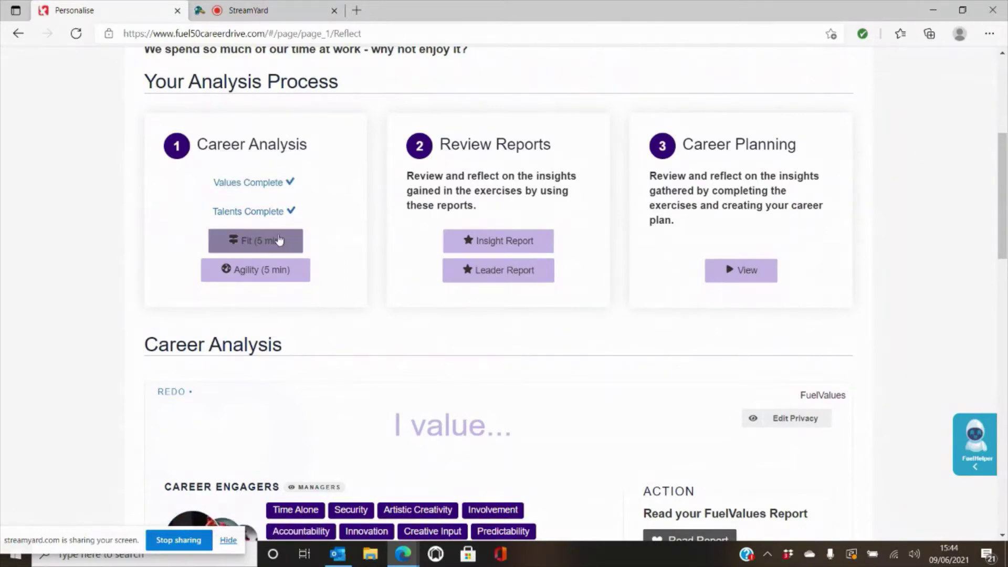
{"action": "scroll", "coordinate": [279, 240], "scroll_direction": "down", "scroll_amount": 8}
{"action": "scroll", "coordinate": [462, 278], "scroll_direction": "up", "scroll_amount": 4}
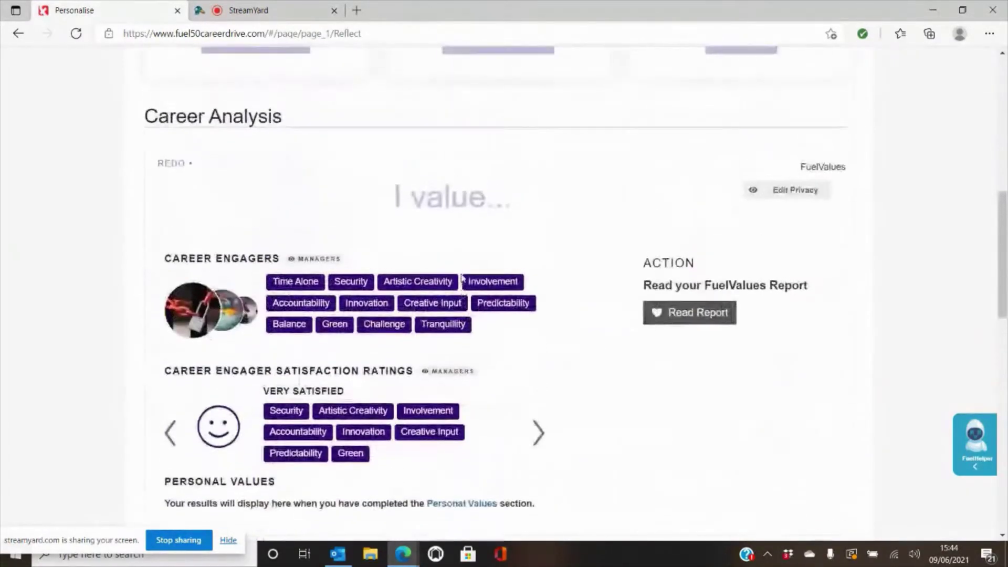
{"action": "scroll", "coordinate": [462, 278], "scroll_direction": "down", "scroll_amount": 9}
{"action": "scroll", "coordinate": [471, 261], "scroll_direction": "up", "scroll_amount": 7}
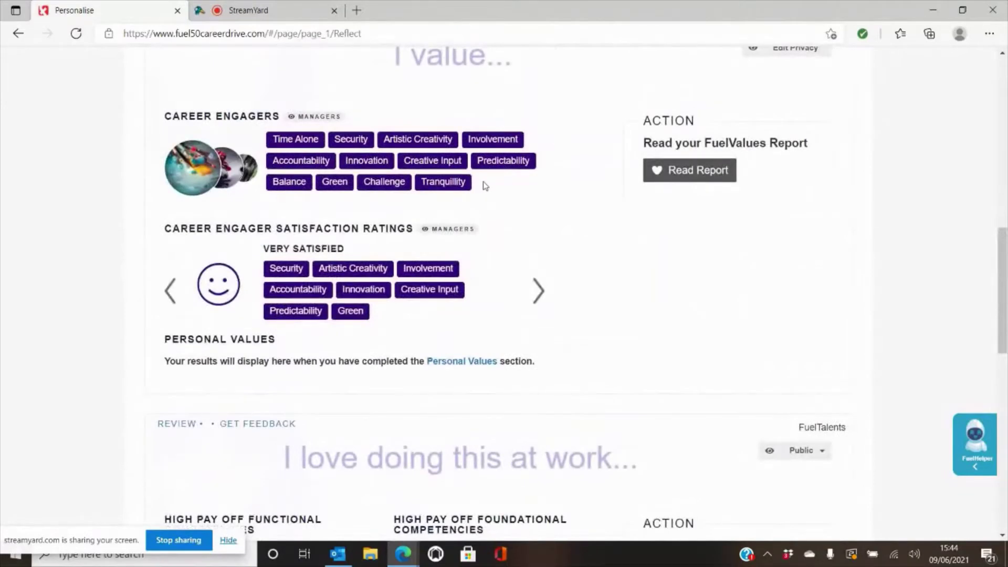
{"action": "scroll", "coordinate": [484, 185], "scroll_direction": "down", "scroll_amount": 10}
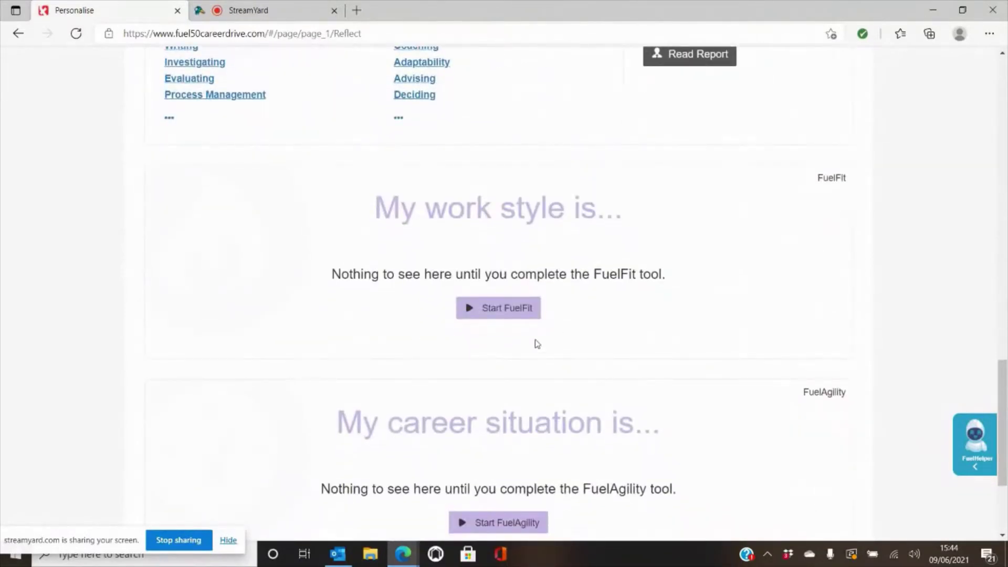
{"action": "scroll", "coordinate": [531, 310], "scroll_direction": "up", "scroll_amount": 10}
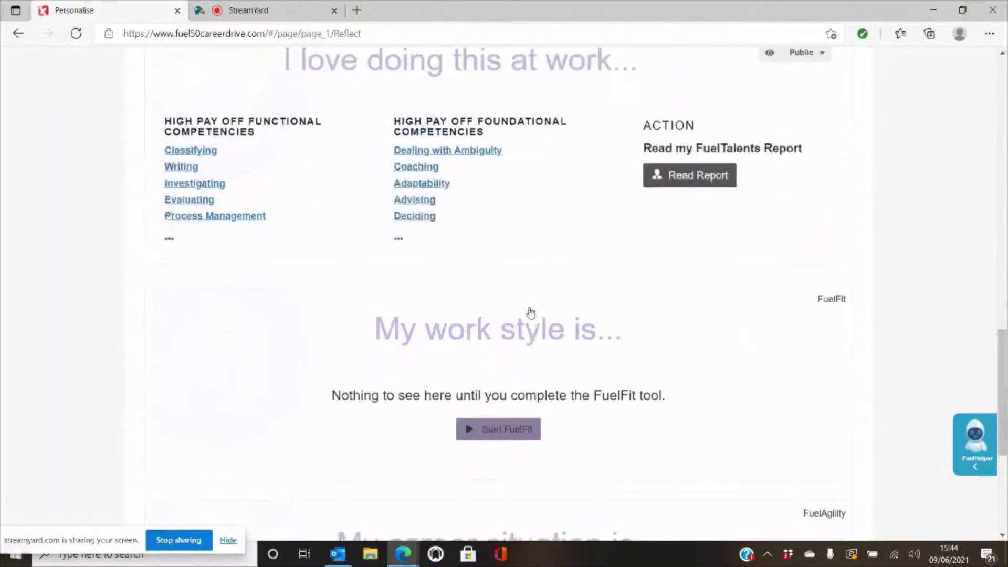
{"action": "scroll", "coordinate": [350, 171], "scroll_direction": "up", "scroll_amount": 2}
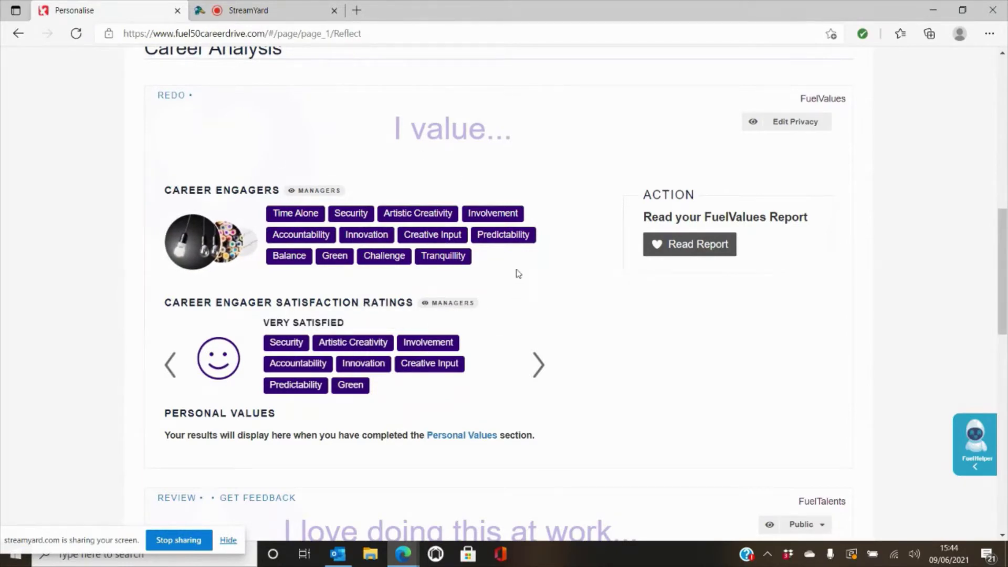
{"action": "left_click", "coordinate": [538, 365]}
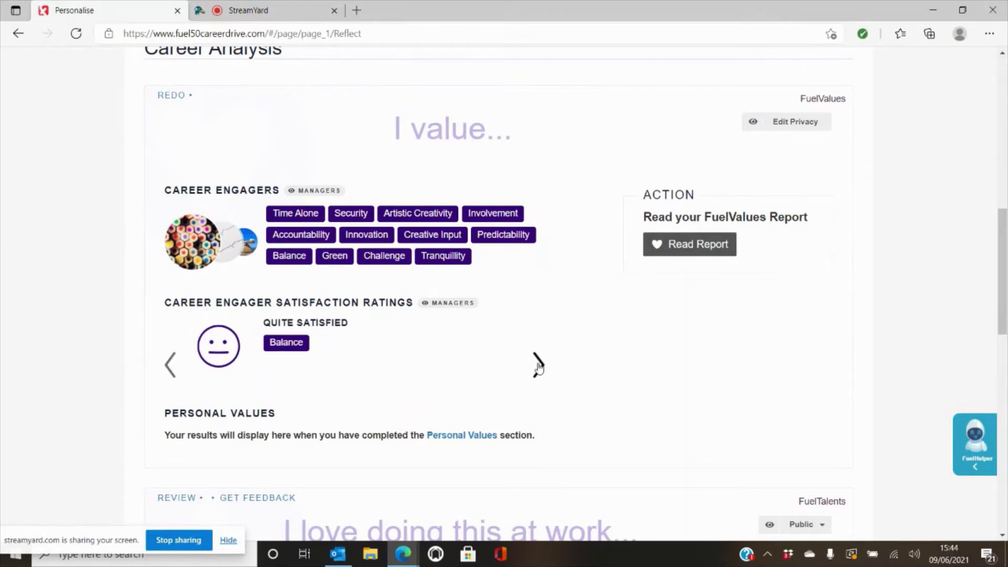
{"action": "left_click", "coordinate": [460, 439]}
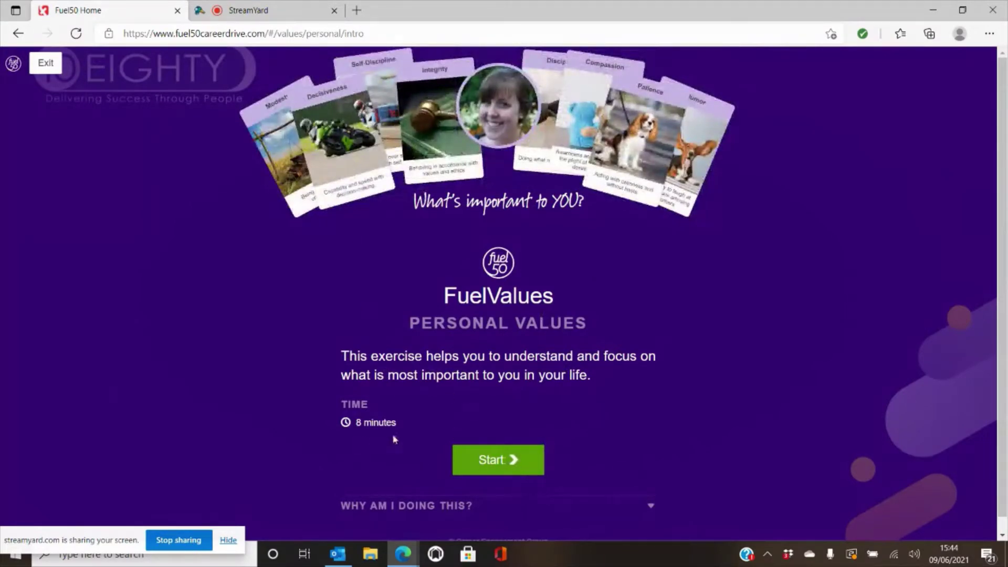
Pick Discipline, Modesty, Efficiency, Individuality and Patience as top five values, then finish.
{"action": "left_click", "coordinate": [494, 463]}
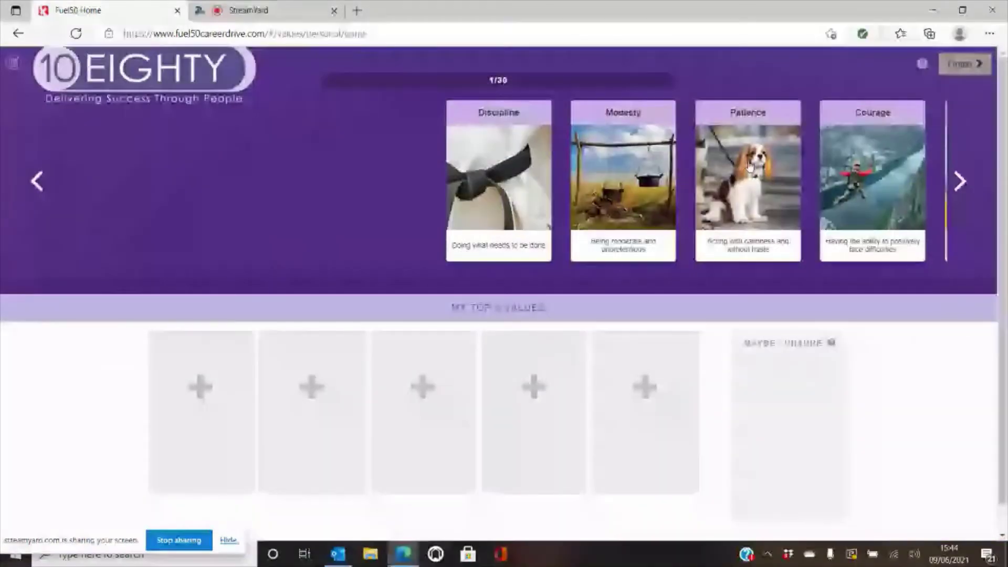
{"action": "left_click", "coordinate": [488, 210]}
{"action": "left_click", "coordinate": [625, 173]}
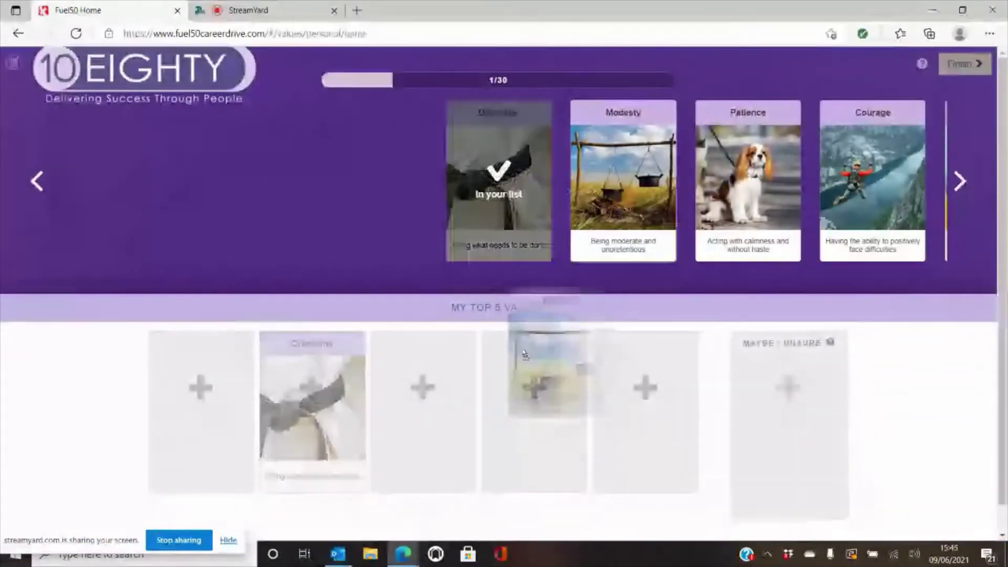
{"action": "left_click", "coordinate": [960, 181]}
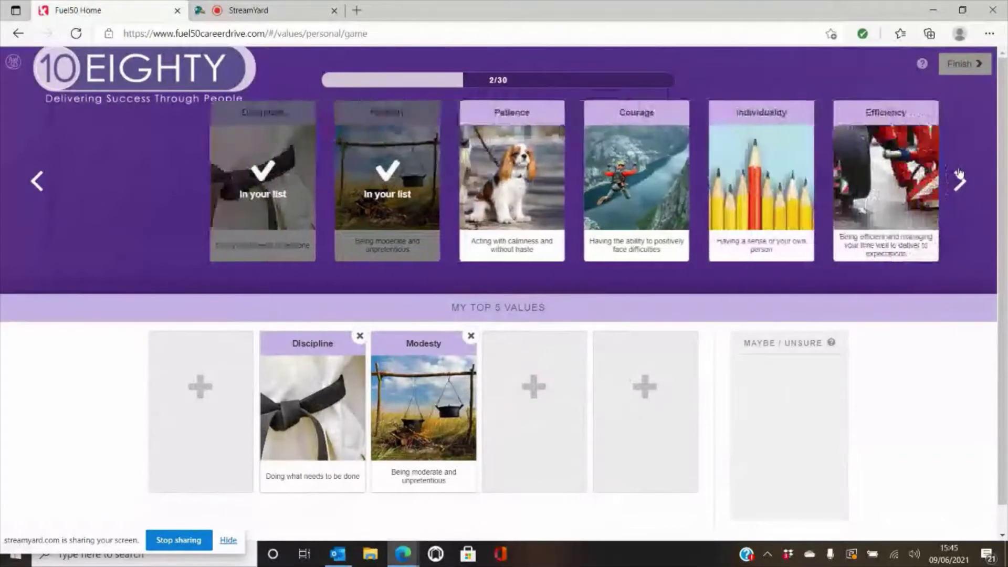
{"action": "left_click", "coordinate": [748, 173]}
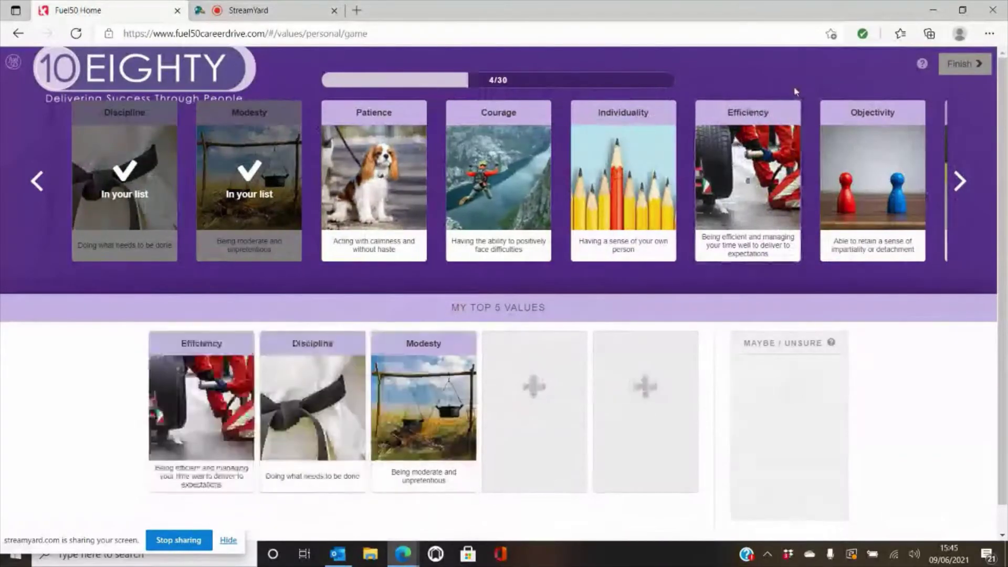
{"action": "left_click", "coordinate": [650, 150]}
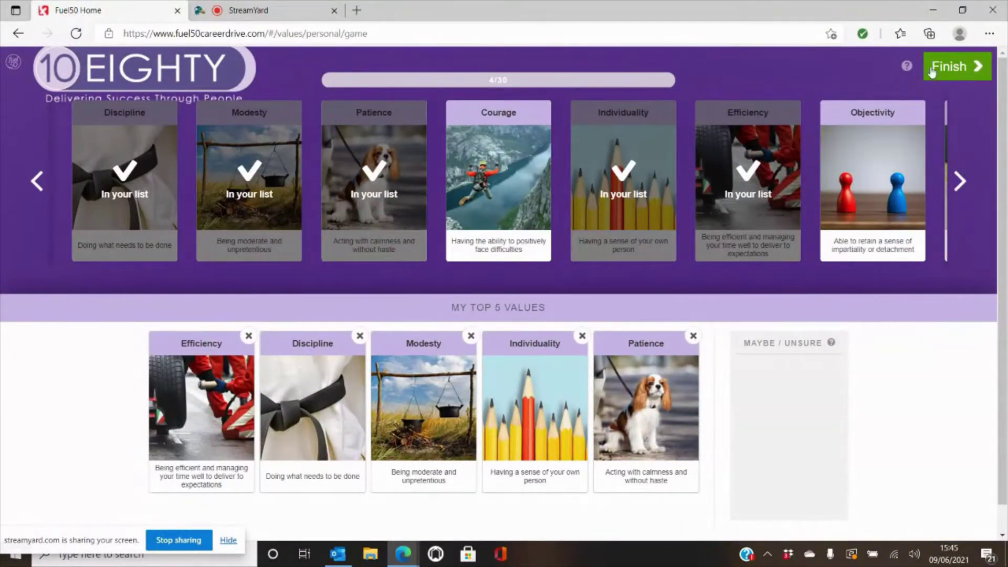
{"action": "left_click", "coordinate": [907, 67]}
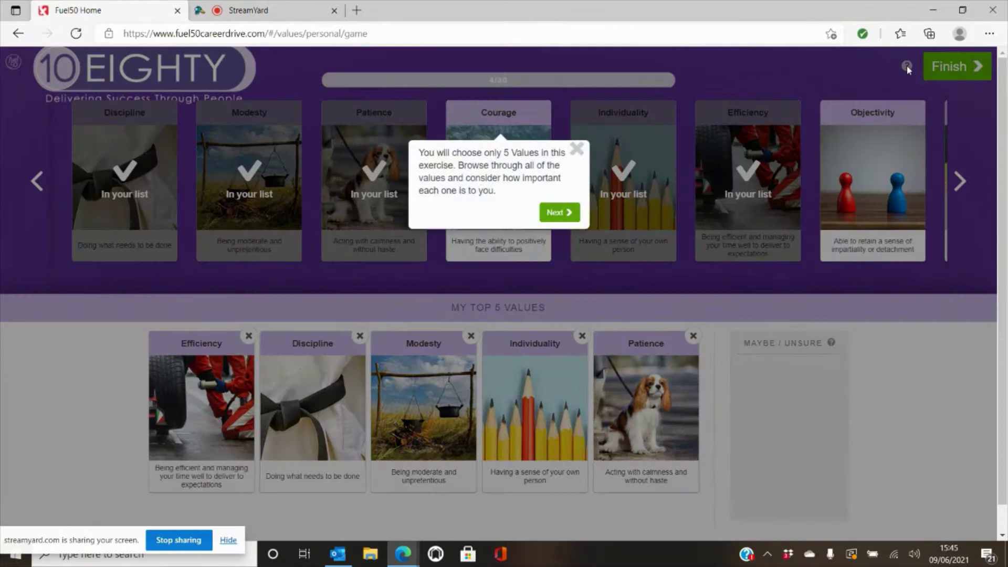
{"action": "left_click", "coordinate": [577, 149]}
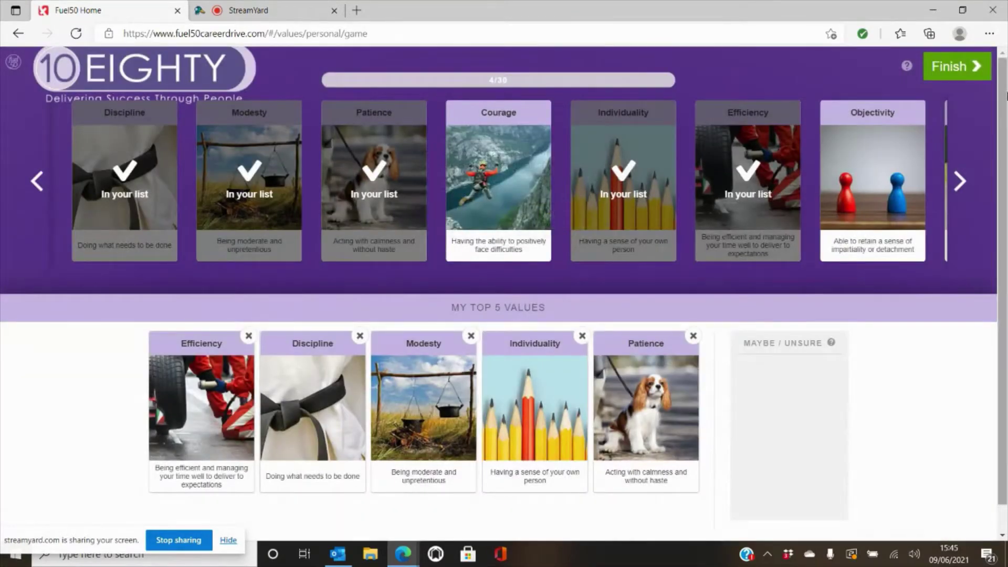
{"action": "left_click", "coordinate": [967, 66]}
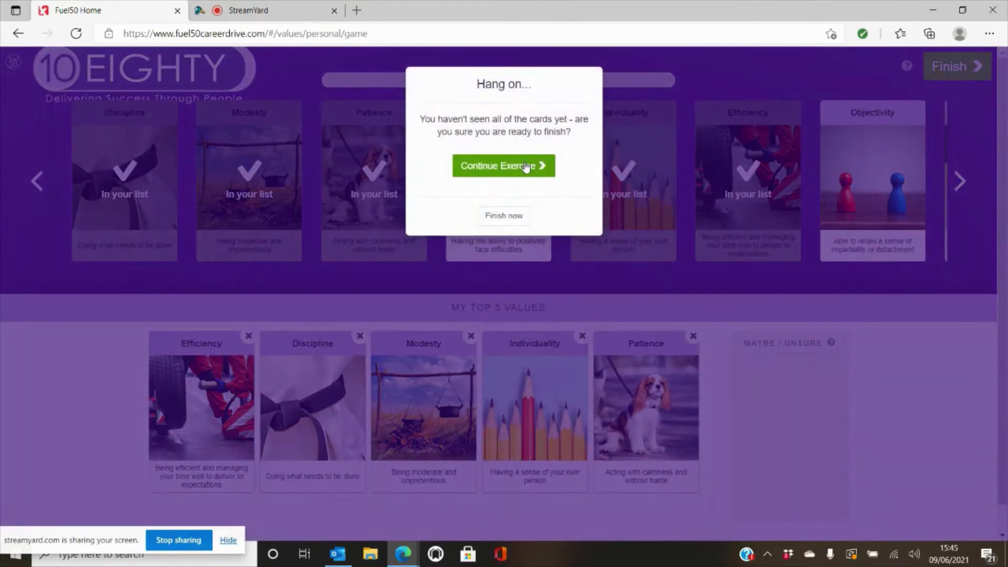
{"action": "left_click", "coordinate": [505, 217]}
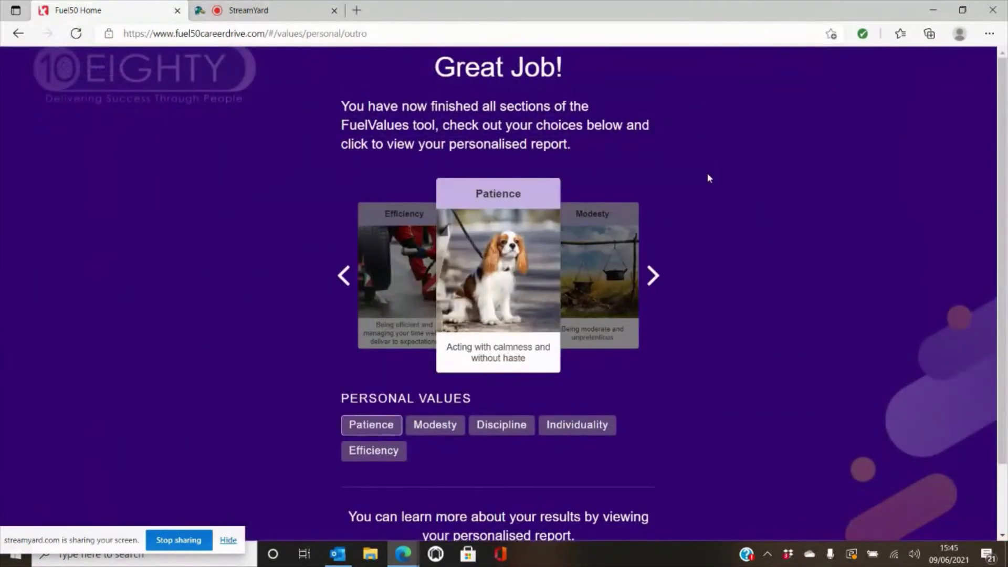
Open View Insights, scroll through the FuelValues Results report, and close it.
{"action": "scroll", "coordinate": [753, 319], "scroll_direction": "down", "scroll_amount": 3}
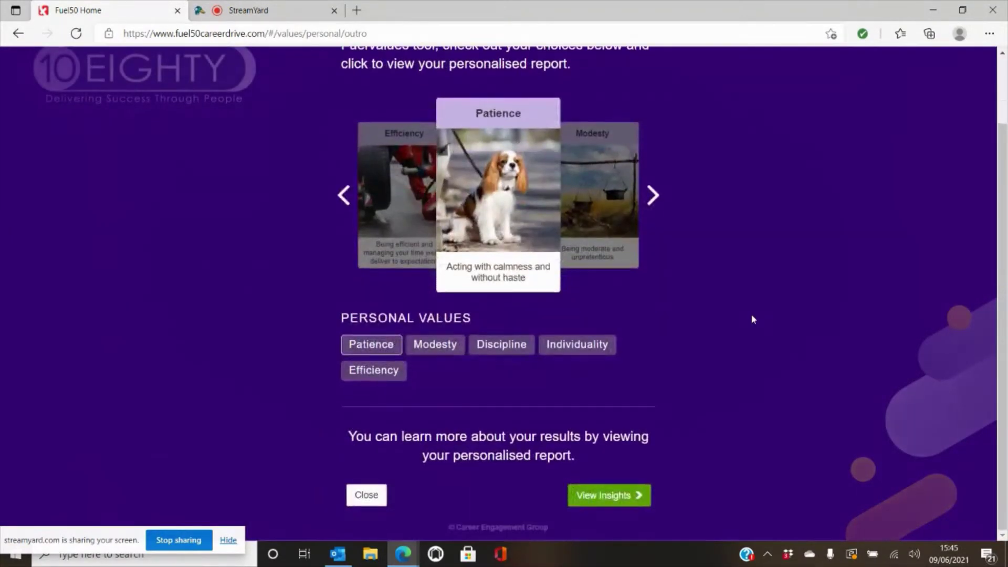
{"action": "left_click", "coordinate": [611, 496]}
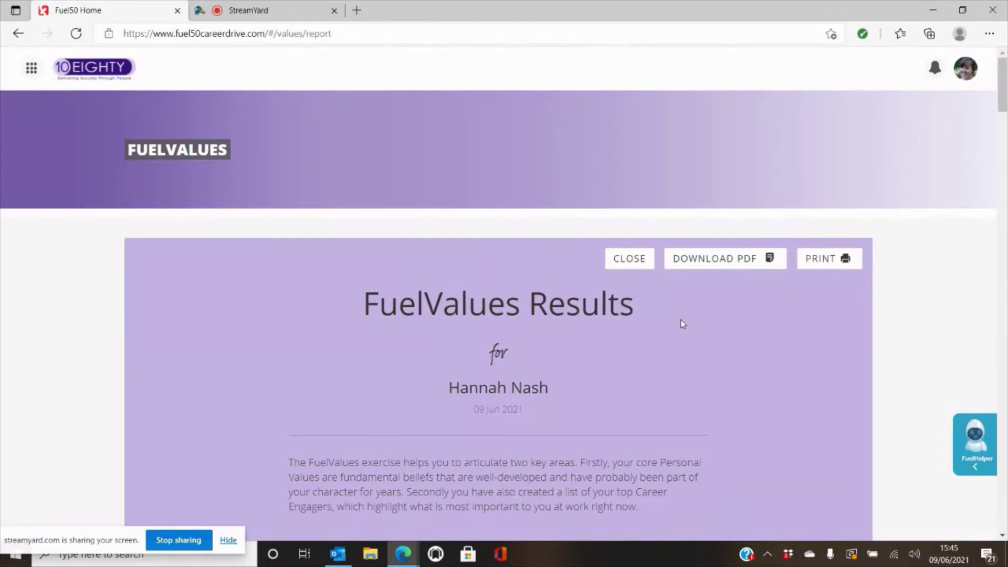
{"action": "scroll", "coordinate": [685, 320], "scroll_direction": "down", "scroll_amount": 5}
{"action": "scroll", "coordinate": [687, 318], "scroll_direction": "down", "scroll_amount": 7}
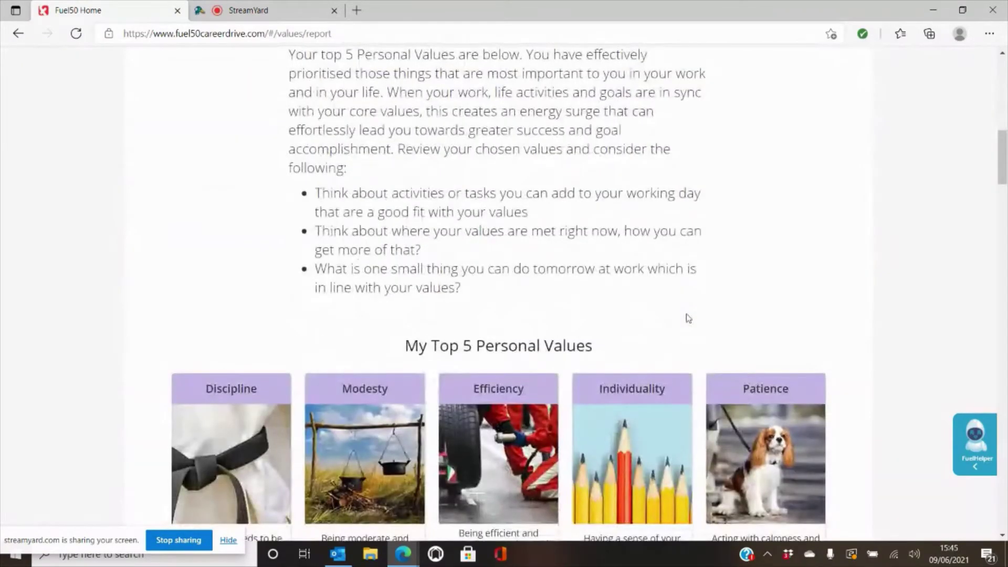
{"action": "scroll", "coordinate": [689, 318], "scroll_direction": "down", "scroll_amount": 20}
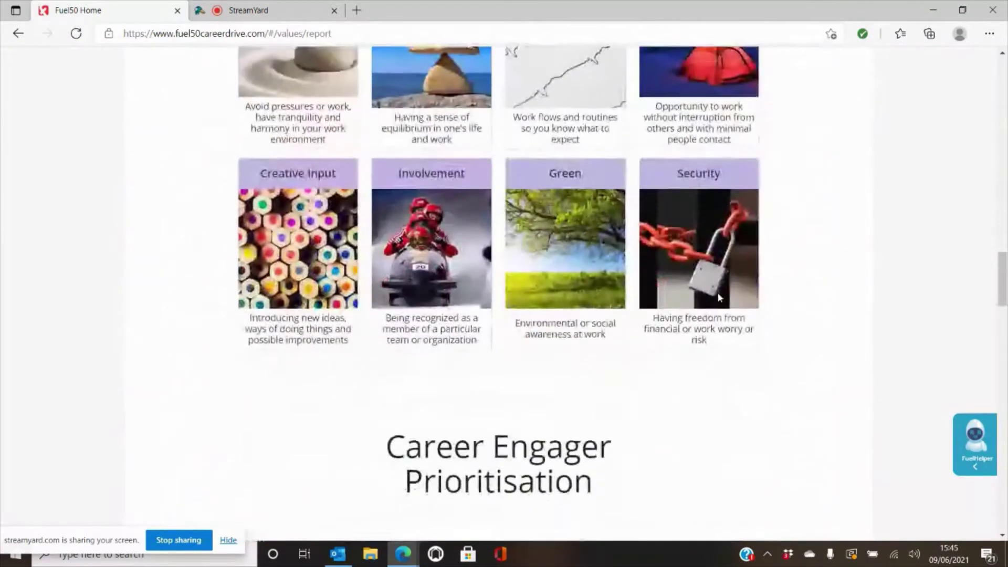
{"action": "scroll", "coordinate": [719, 298], "scroll_direction": "down", "scroll_amount": 13}
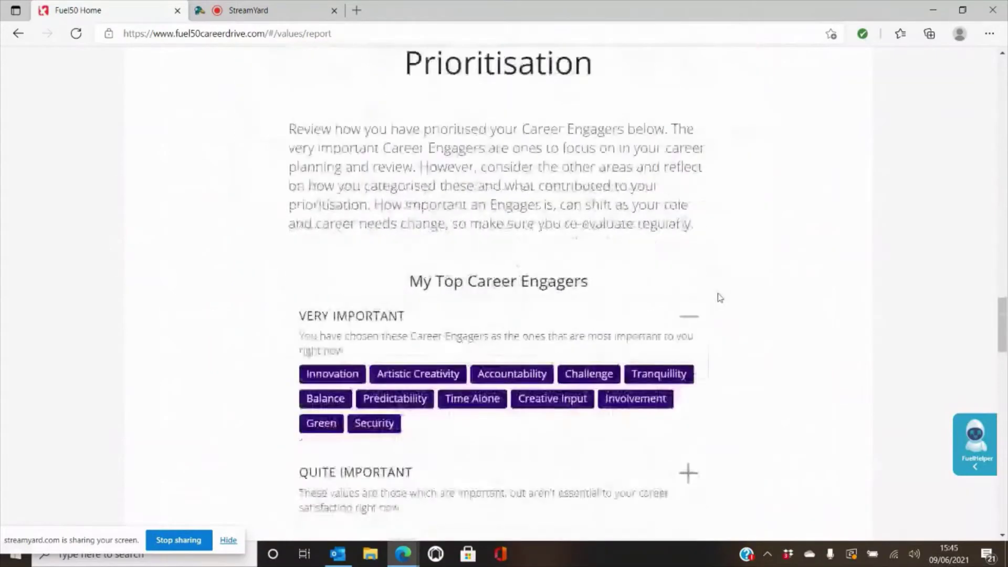
{"action": "scroll", "coordinate": [720, 297], "scroll_direction": "down", "scroll_amount": 15}
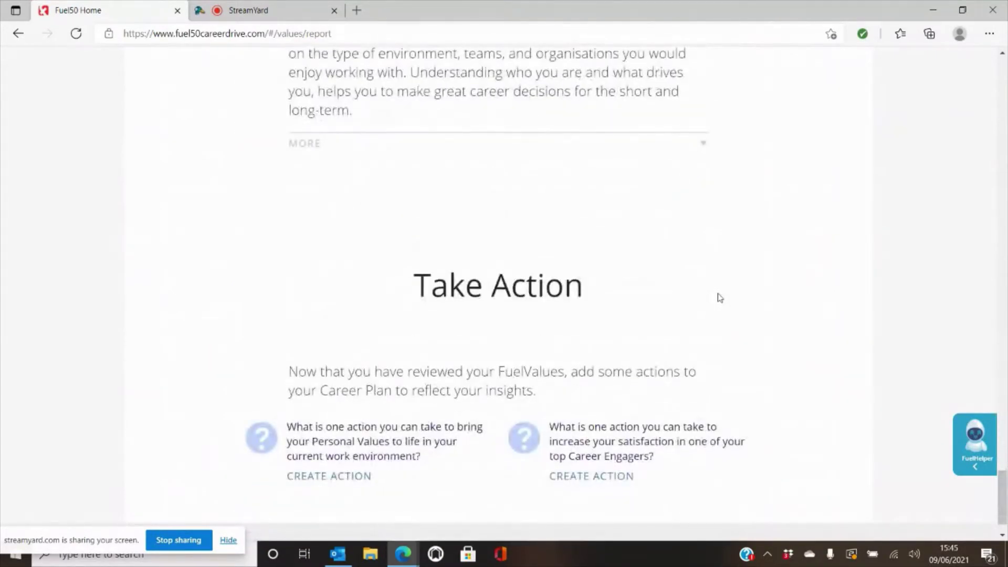
{"action": "scroll", "coordinate": [720, 298], "scroll_direction": "up", "scroll_amount": 20}
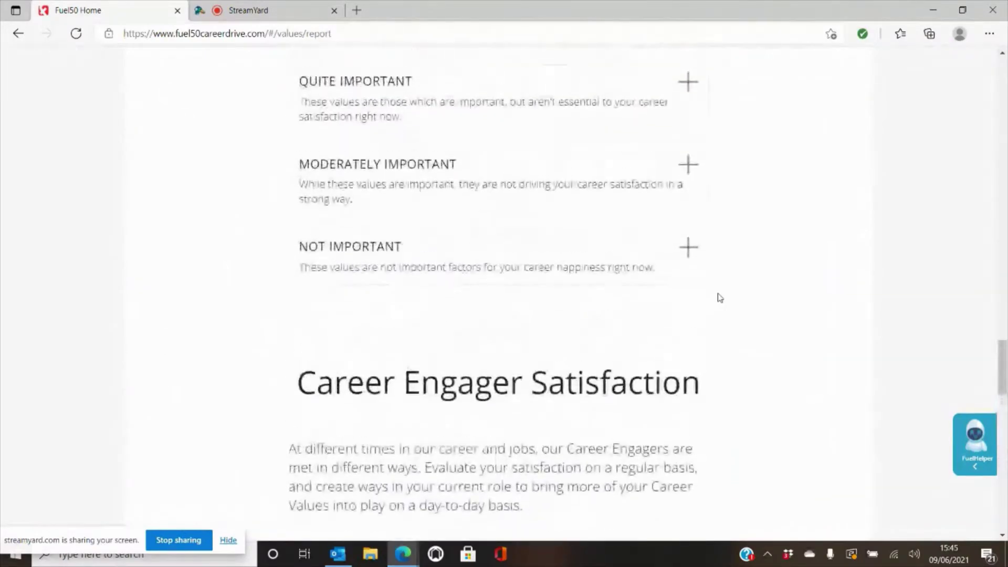
{"action": "scroll", "coordinate": [720, 298], "scroll_direction": "up", "scroll_amount": 20}
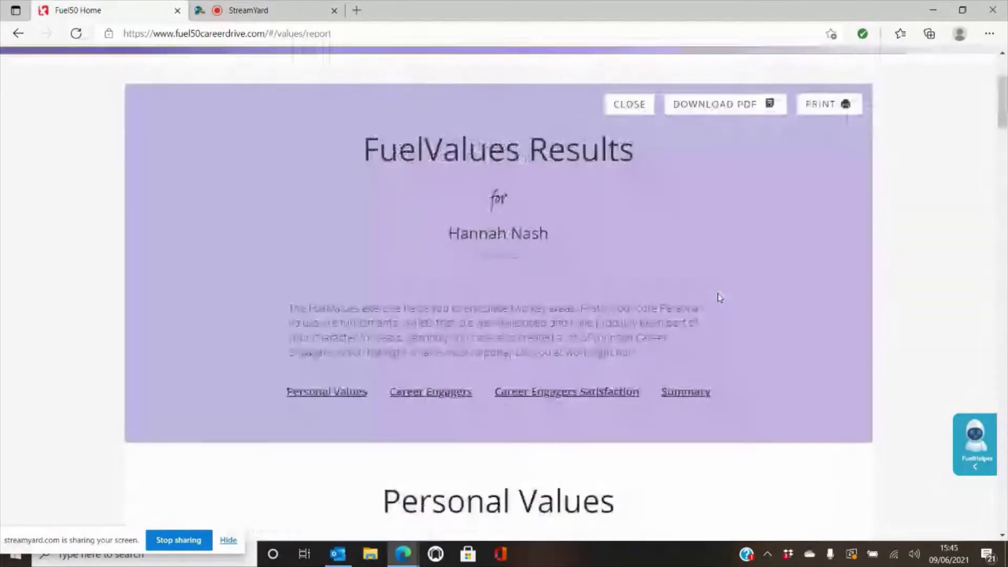
{"action": "scroll", "coordinate": [720, 298], "scroll_direction": "up", "scroll_amount": 3}
{"action": "left_click", "coordinate": [636, 254]}
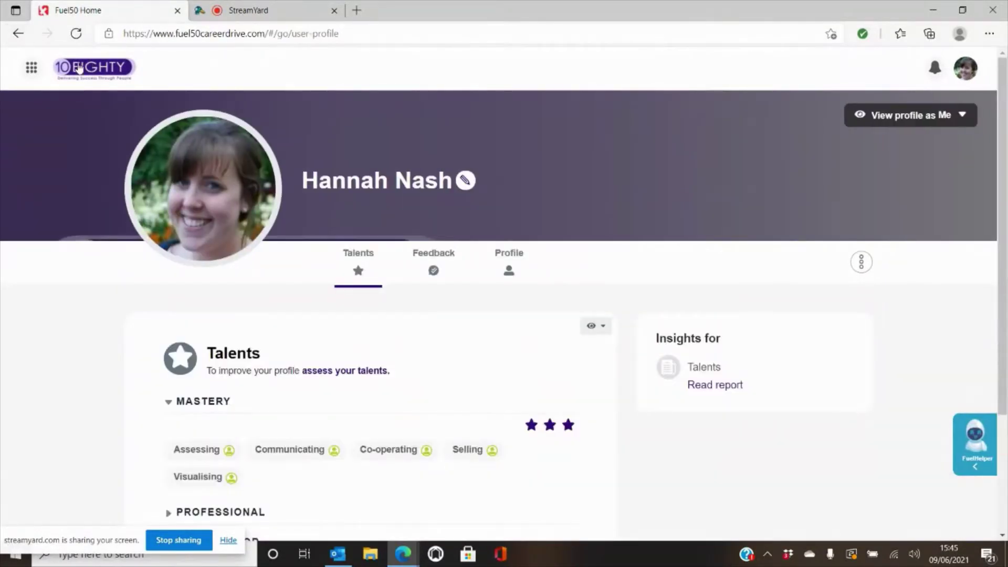
Go to Personalise from the section menu and open FuelTalents with REVIEW.
{"action": "left_click", "coordinate": [31, 67]}
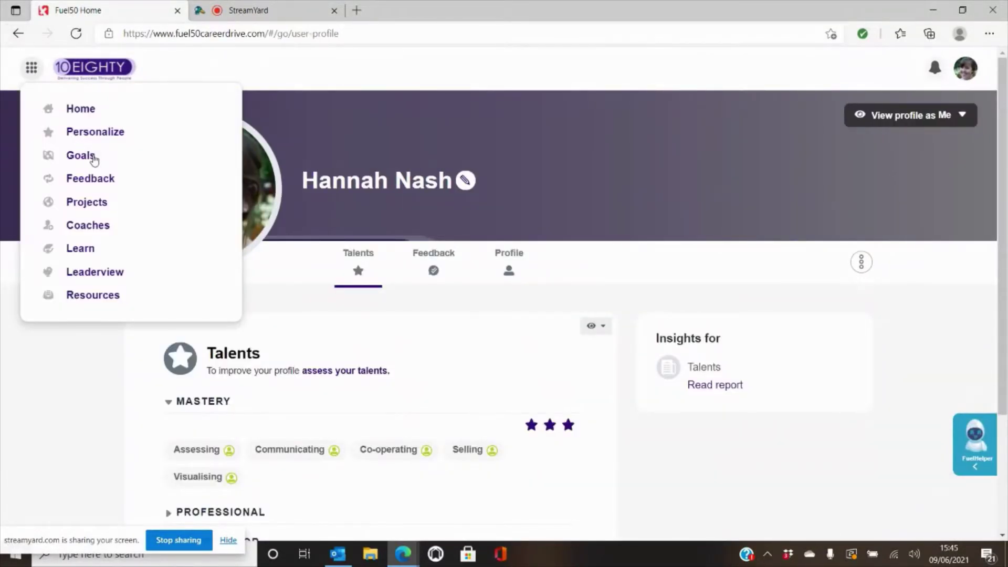
{"action": "left_click", "coordinate": [114, 134]}
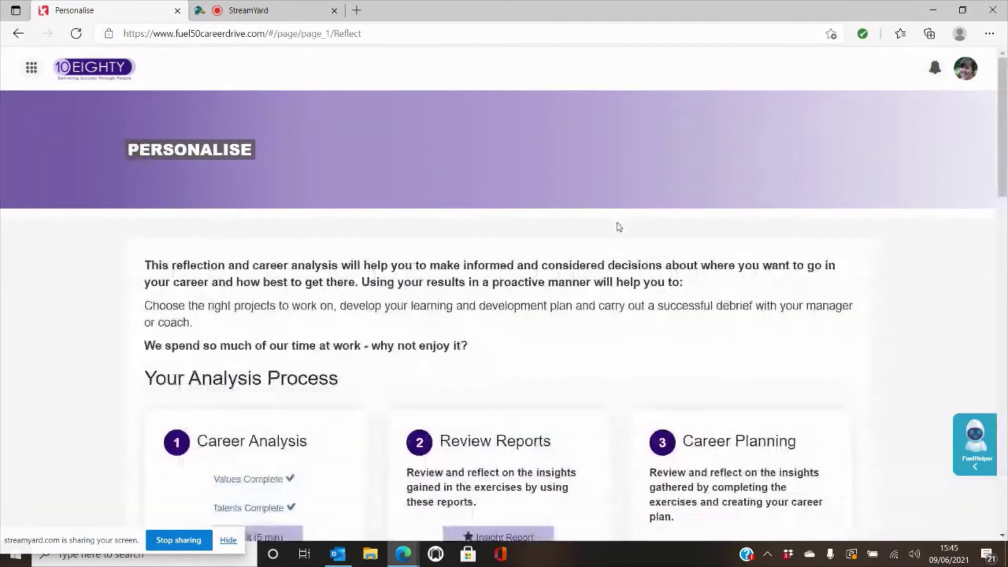
{"action": "scroll", "coordinate": [617, 201], "scroll_direction": "down", "scroll_amount": 10}
{"action": "scroll", "coordinate": [615, 178], "scroll_direction": "down", "scroll_amount": 1}
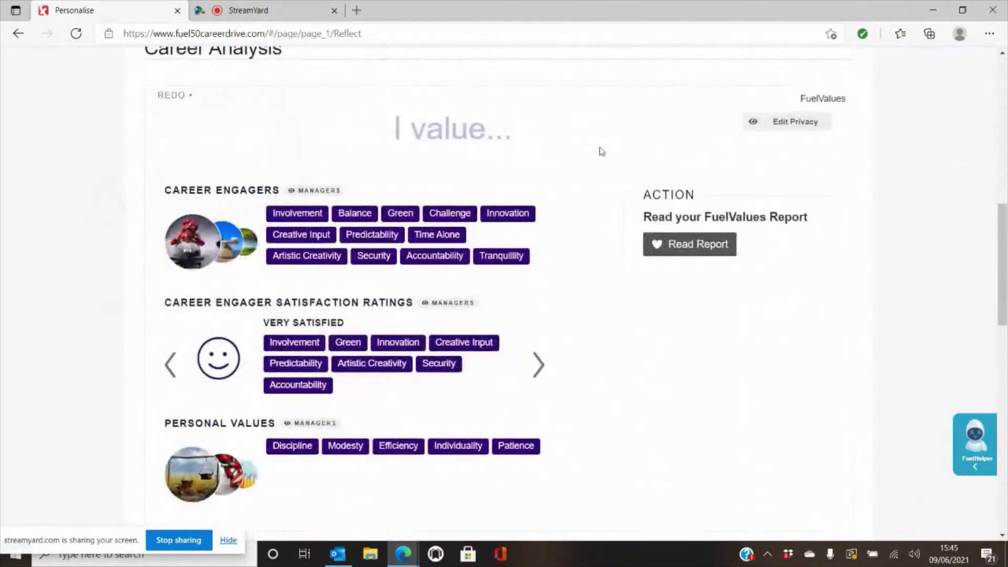
{"action": "scroll", "coordinate": [573, 126], "scroll_direction": "down", "scroll_amount": 5}
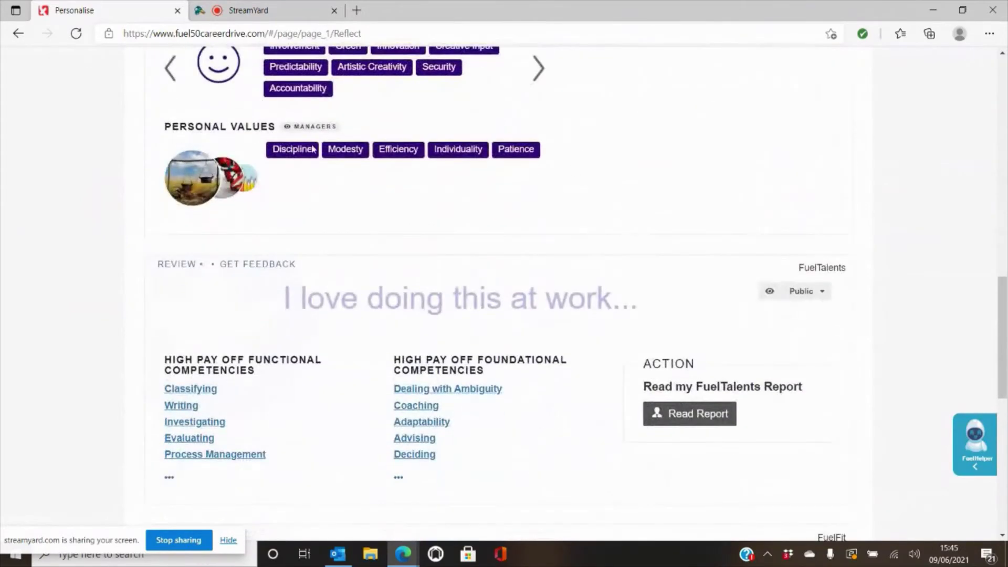
{"action": "left_click", "coordinate": [179, 265]}
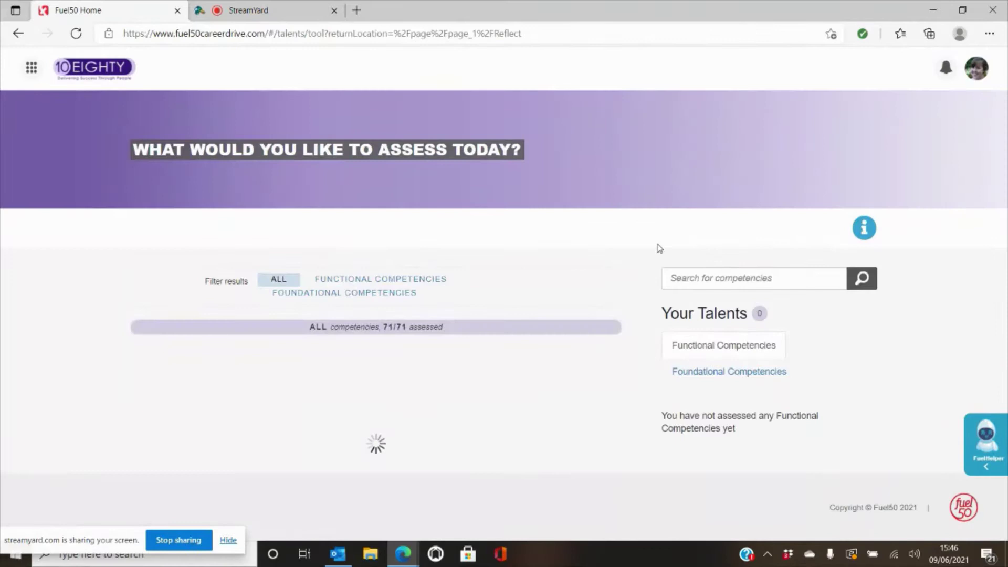
Return to Visualising, keep it at Mastery, and mark it as something to do less.
{"action": "scroll", "coordinate": [577, 252], "scroll_direction": "down", "scroll_amount": 3}
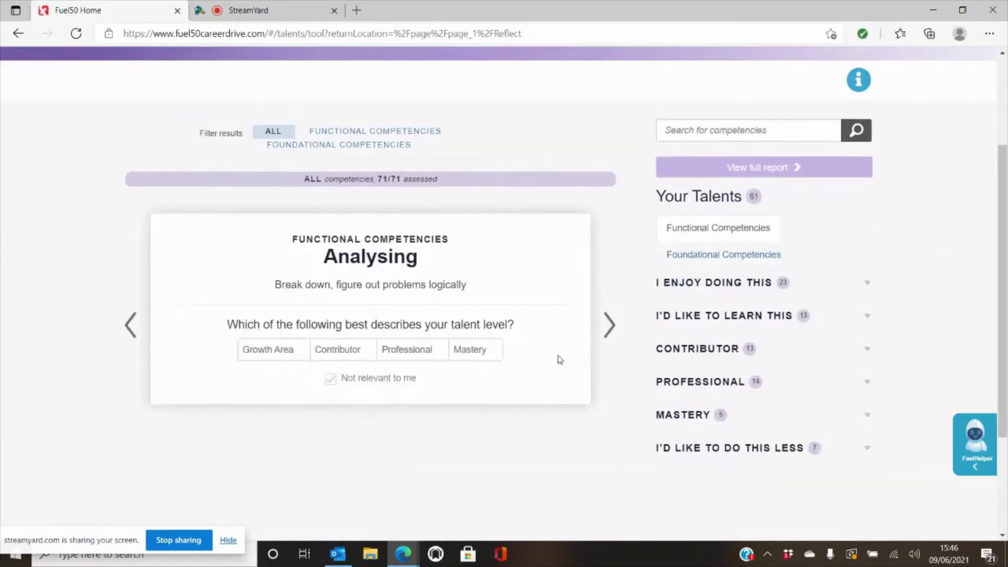
{"action": "left_click", "coordinate": [132, 326]}
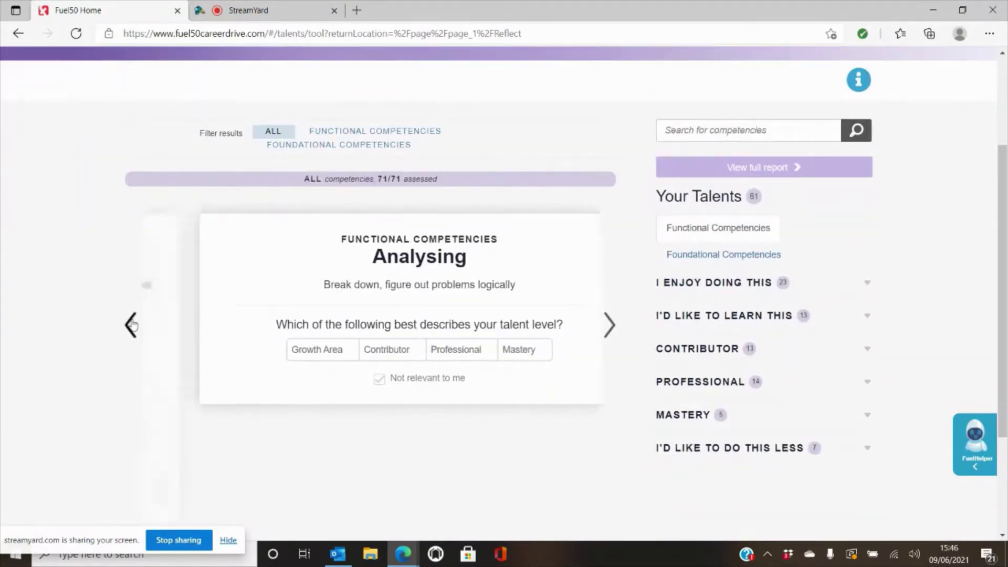
{"action": "left_click", "coordinate": [132, 325]}
{"action": "scroll", "coordinate": [396, 226], "scroll_direction": "down", "scroll_amount": 3}
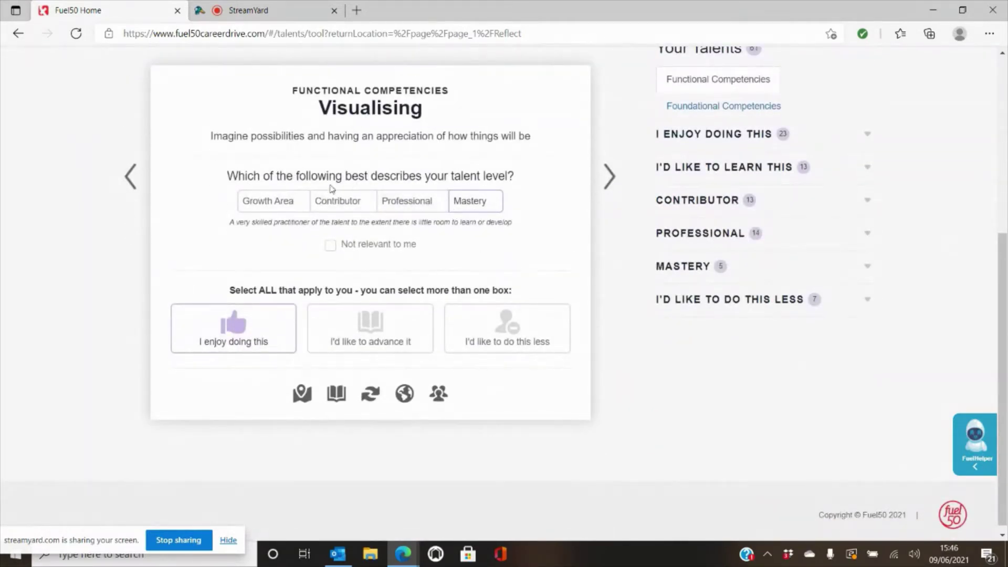
{"action": "left_click", "coordinate": [297, 200]}
{"action": "left_click", "coordinate": [495, 205]}
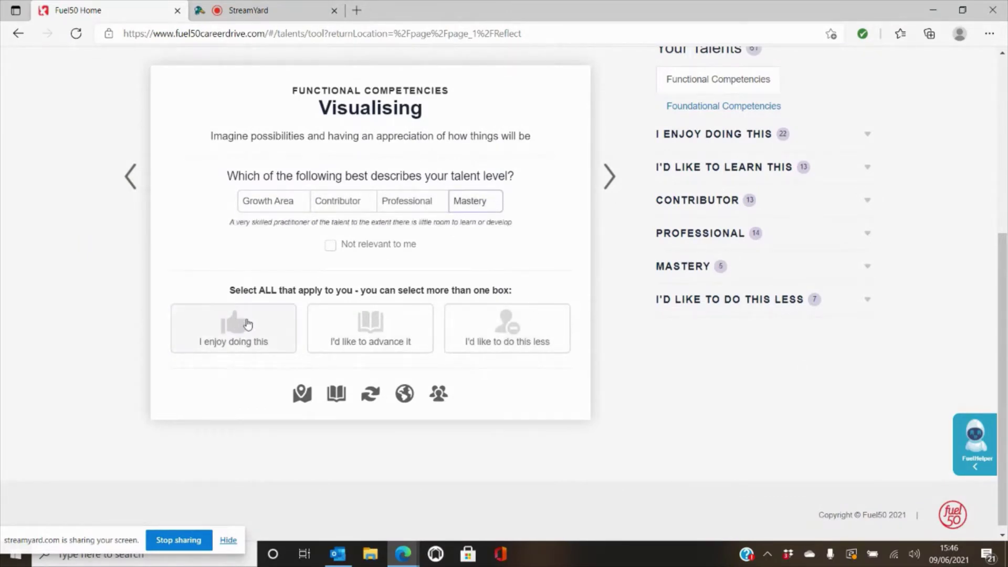
{"action": "left_click", "coordinate": [234, 322]}
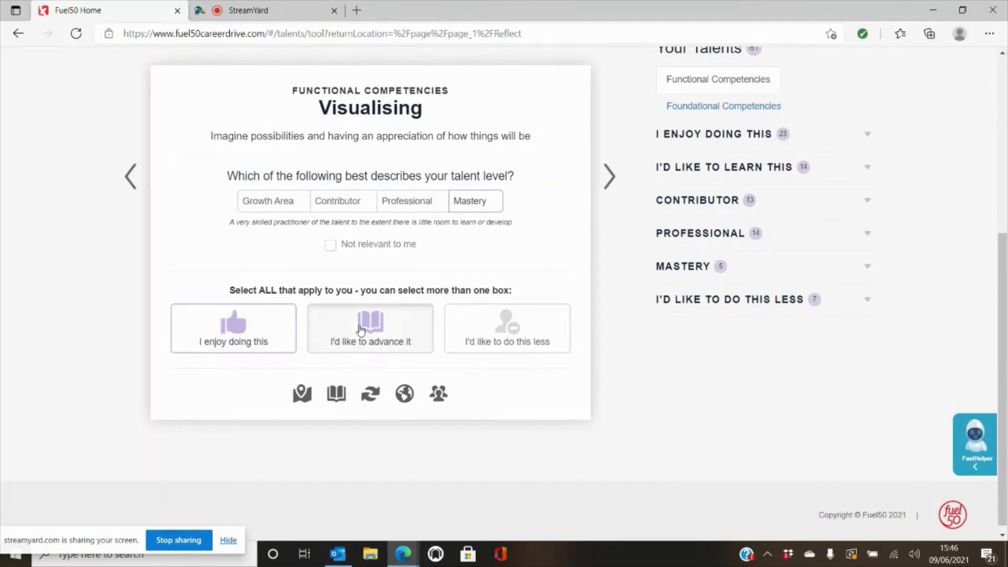
{"action": "left_click", "coordinate": [492, 322]}
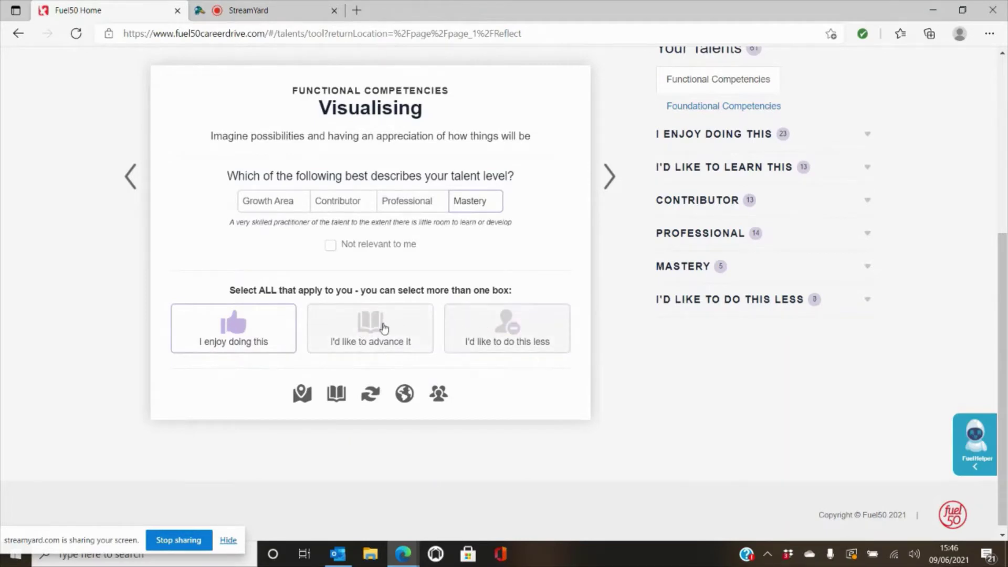
Page forward through the competencies, past Adaptability, to Briefing.
{"action": "left_click", "coordinate": [609, 176]}
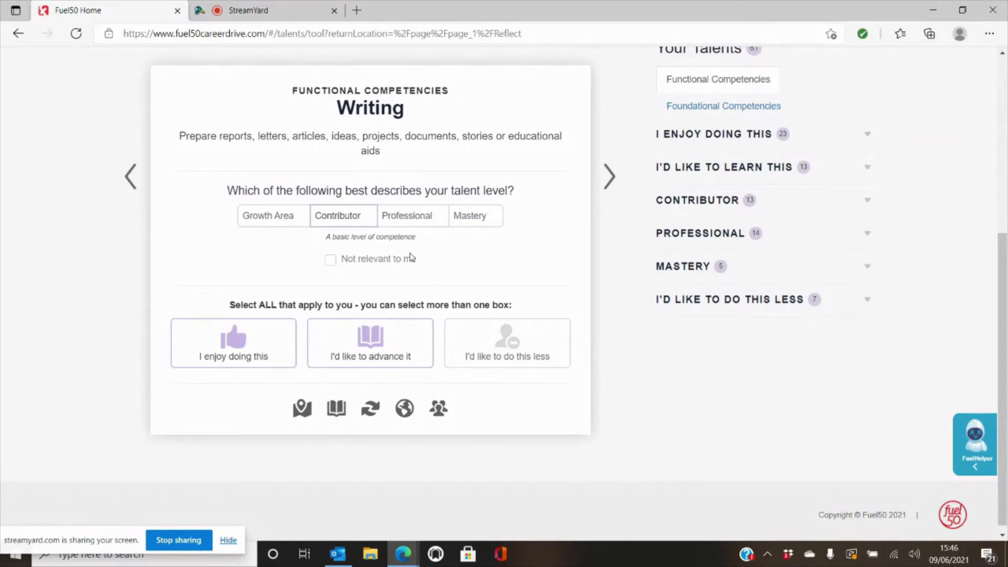
{"action": "left_click", "coordinate": [607, 184]}
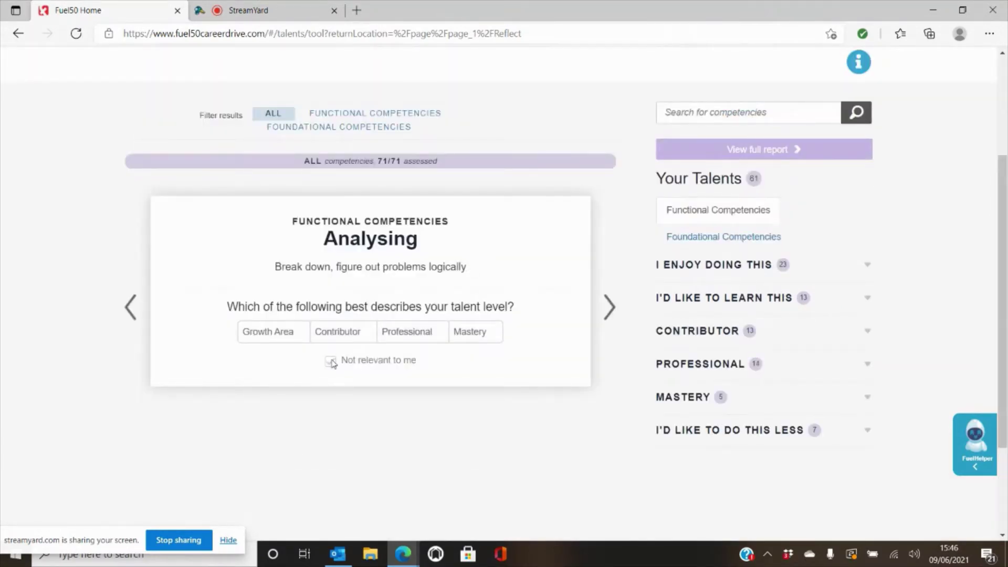
{"action": "left_click", "coordinate": [611, 319]}
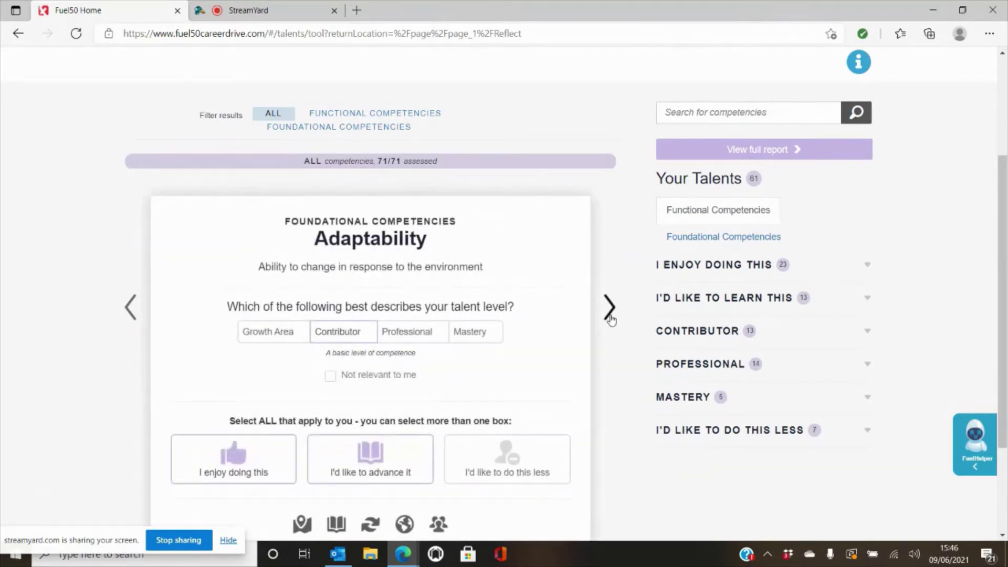
{"action": "left_click", "coordinate": [609, 315]}
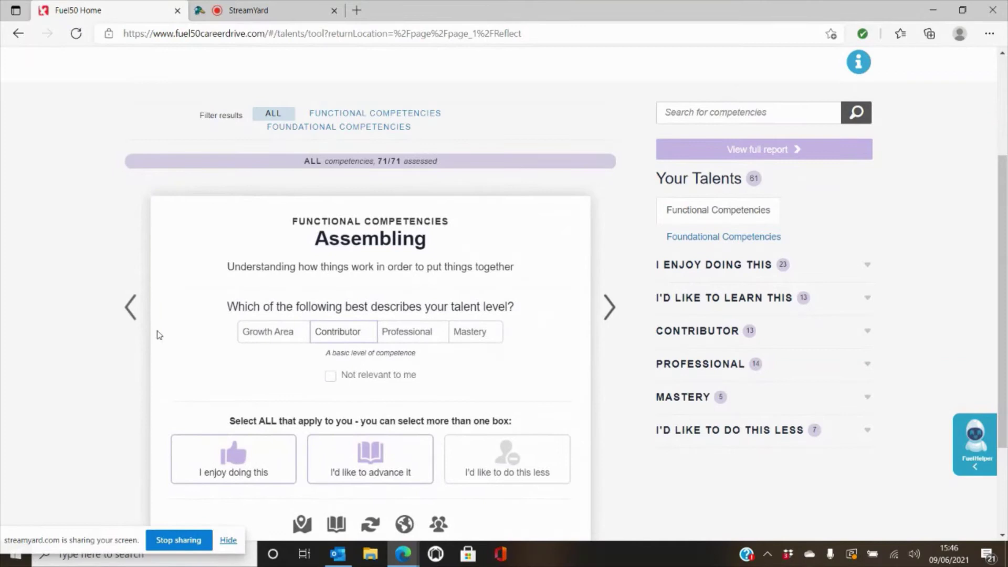
{"action": "left_click", "coordinate": [604, 317]}
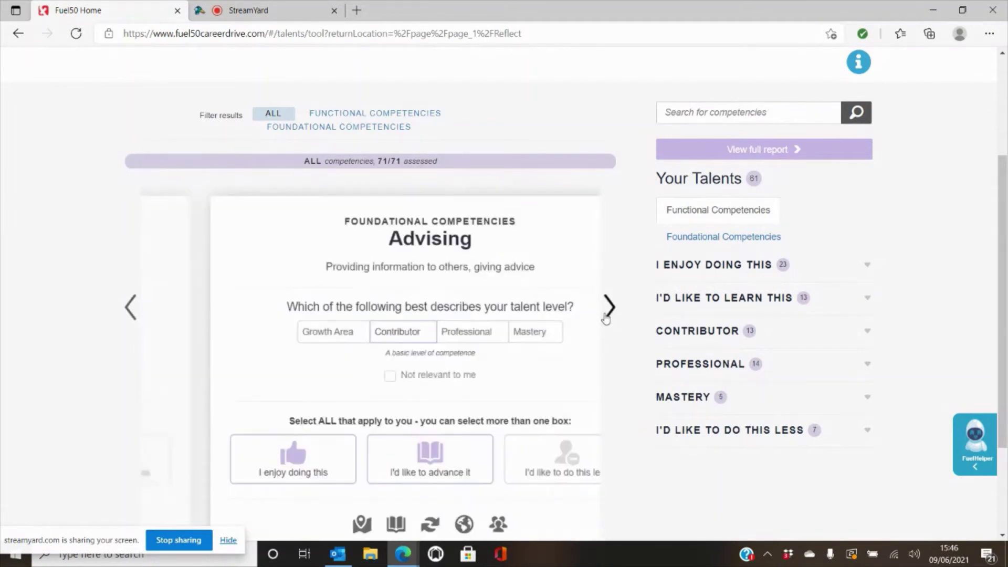
{"action": "left_click", "coordinate": [605, 317]}
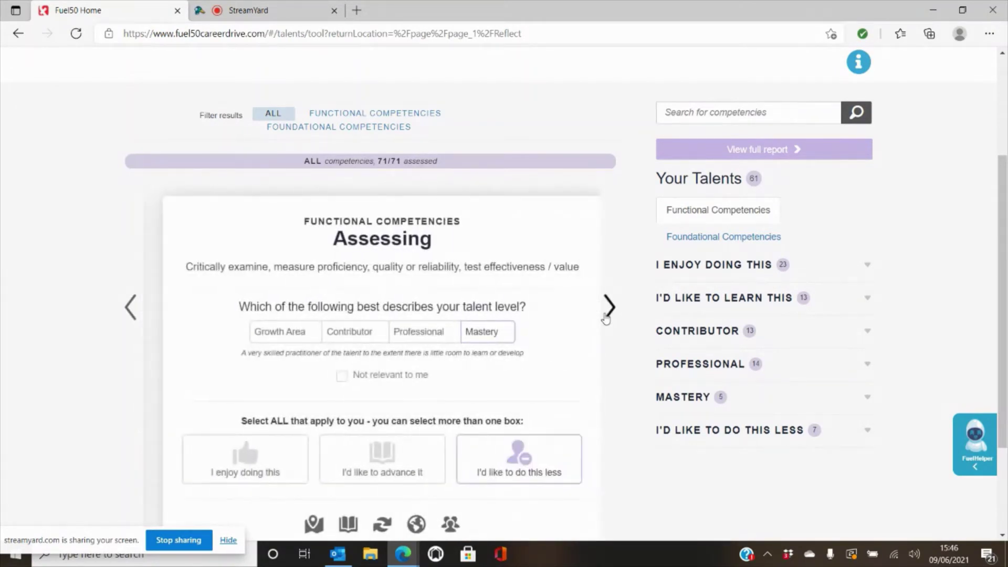
{"action": "left_click", "coordinate": [606, 315]}
{"action": "left_click", "coordinate": [607, 313]}
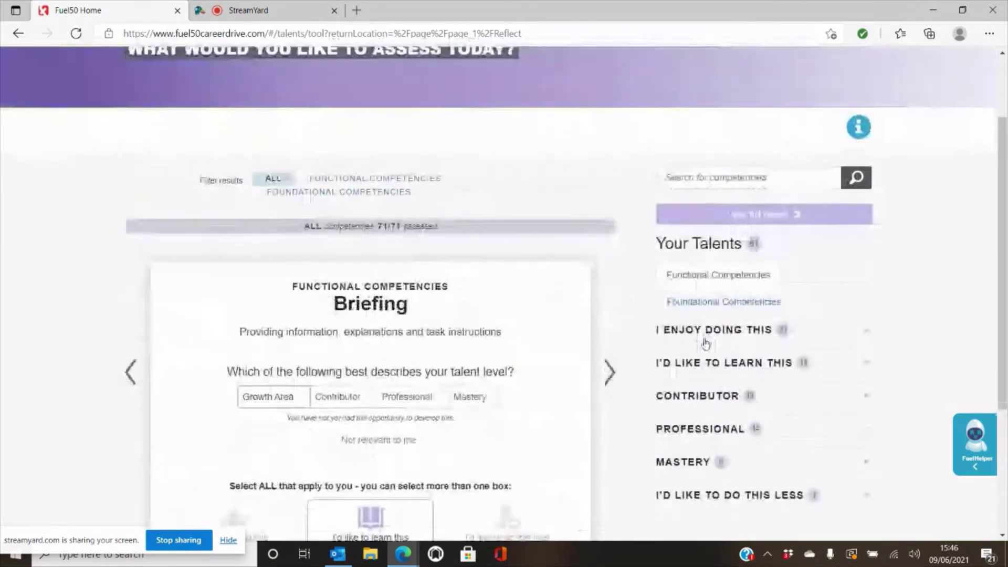
Review the lists of enjoyed talents and talents to learn.
{"action": "scroll", "coordinate": [701, 336], "scroll_direction": "down", "scroll_amount": 2}
{"action": "left_click", "coordinate": [699, 193]}
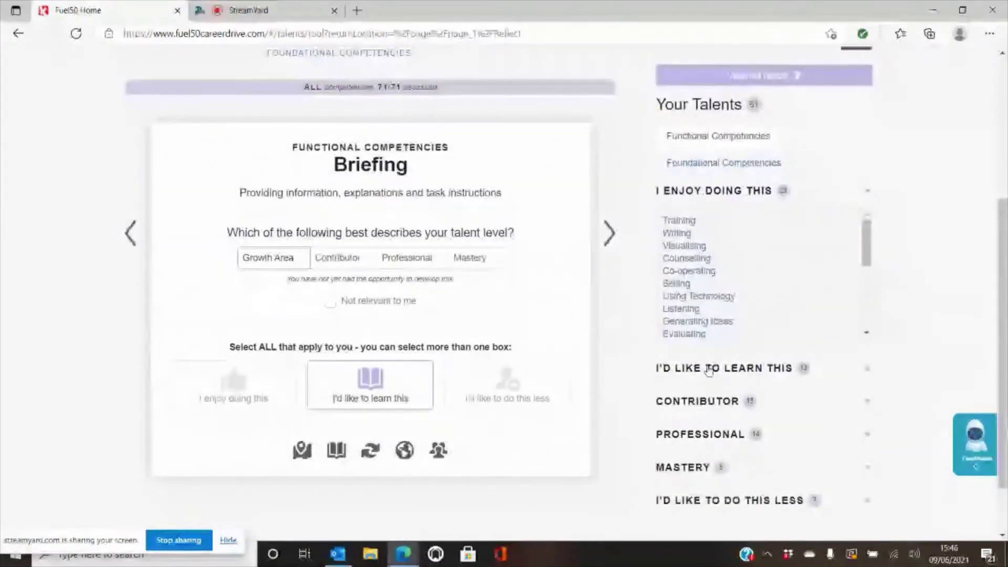
{"action": "left_click", "coordinate": [682, 193]}
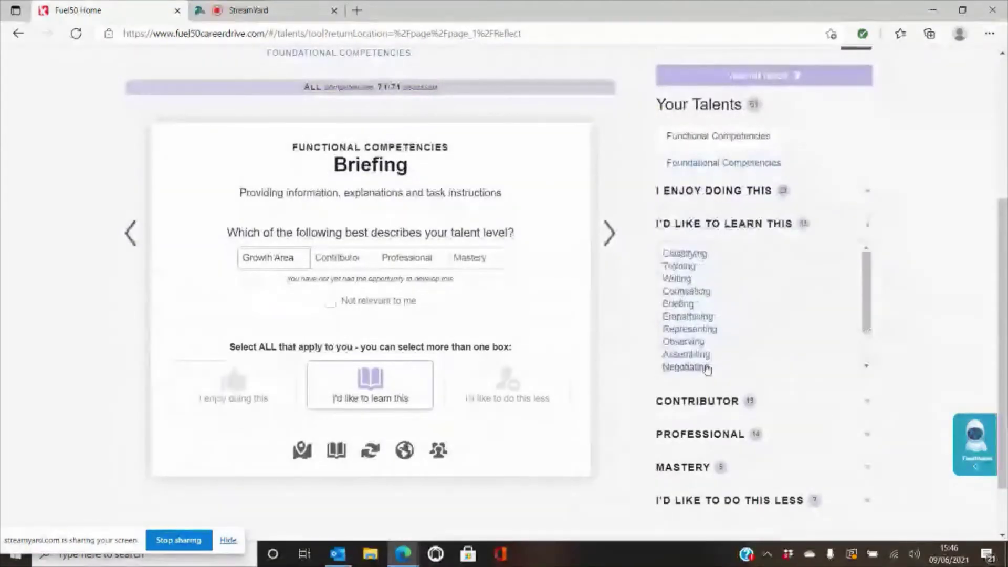
{"action": "left_click", "coordinate": [706, 192]}
{"action": "scroll", "coordinate": [746, 233], "scroll_direction": "down", "scroll_amount": 1}
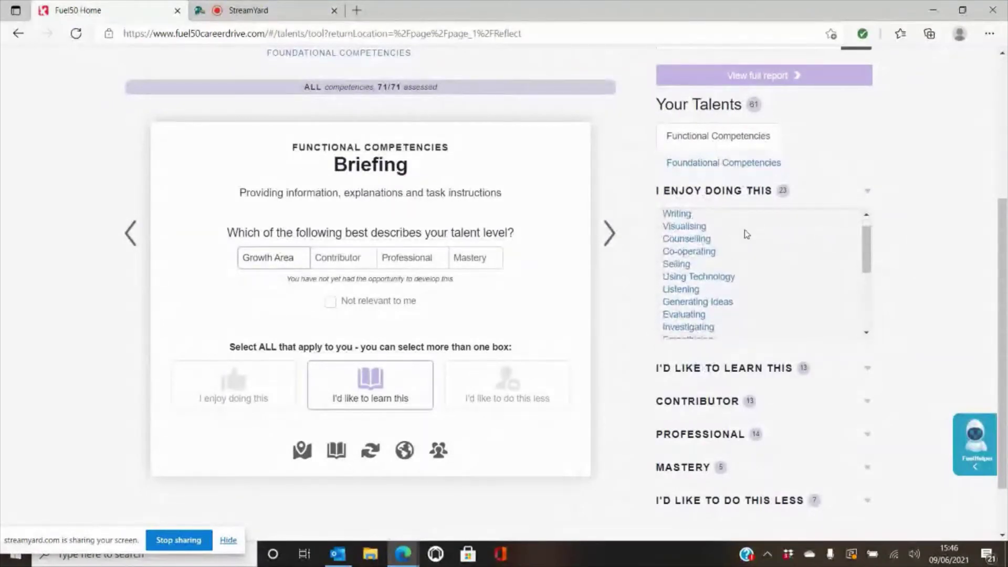
{"action": "scroll", "coordinate": [747, 234], "scroll_direction": "down", "scroll_amount": 3}
{"action": "scroll", "coordinate": [747, 234], "scroll_direction": "up", "scroll_amount": 4}
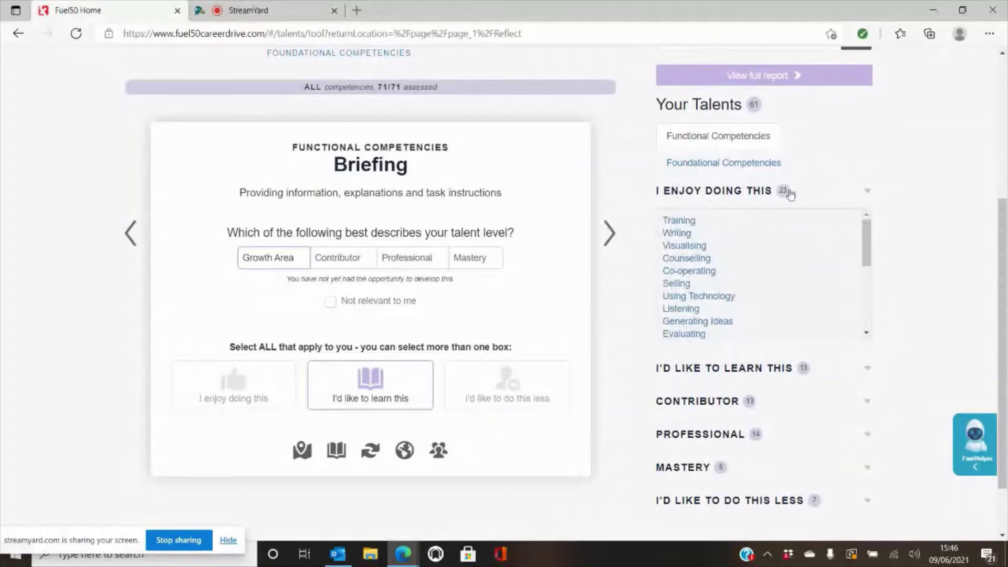
{"action": "scroll", "coordinate": [824, 173], "scroll_direction": "up", "scroll_amount": 5}
{"action": "left_click", "coordinate": [772, 315]}
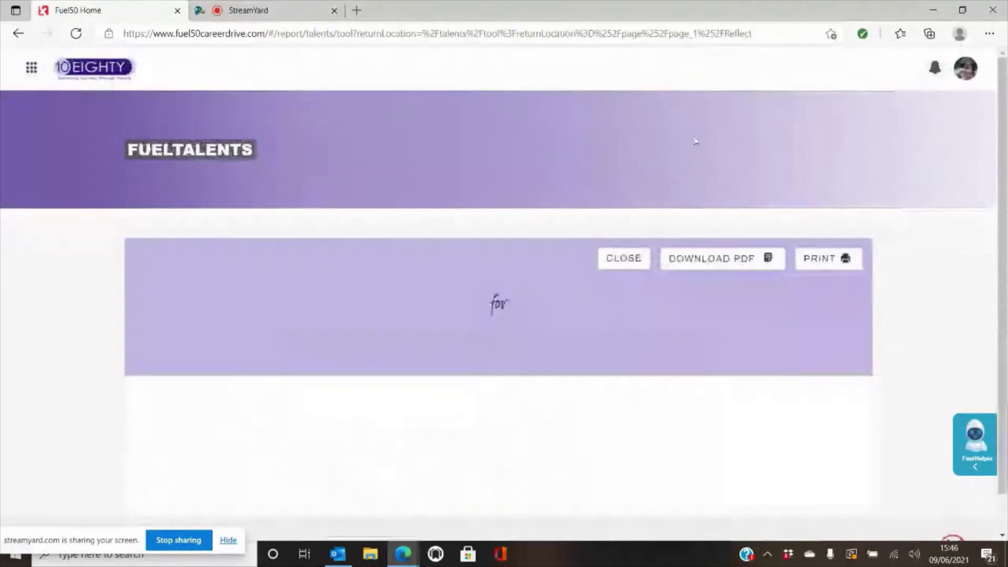
{"action": "scroll", "coordinate": [695, 139], "scroll_direction": "down", "scroll_amount": 5}
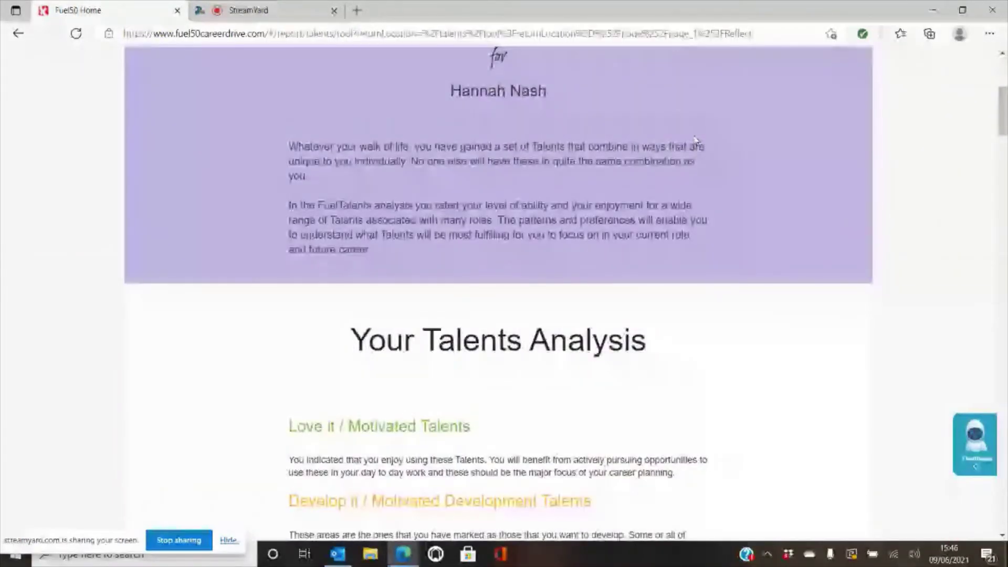
{"action": "scroll", "coordinate": [773, 173], "scroll_direction": "down", "scroll_amount": 5}
{"action": "scroll", "coordinate": [773, 174], "scroll_direction": "down", "scroll_amount": 8}
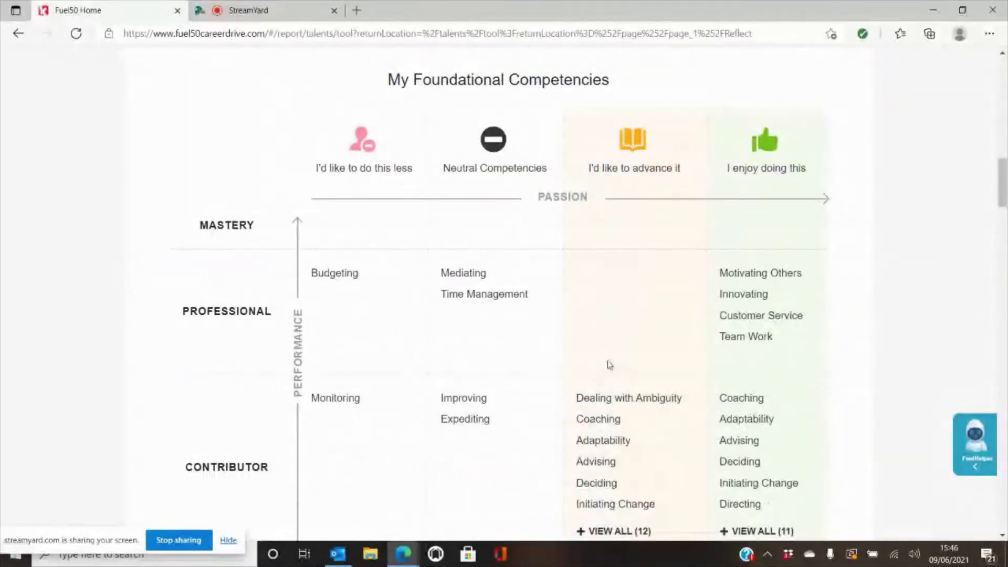
{"action": "scroll", "coordinate": [618, 354], "scroll_direction": "down", "scroll_amount": 20}
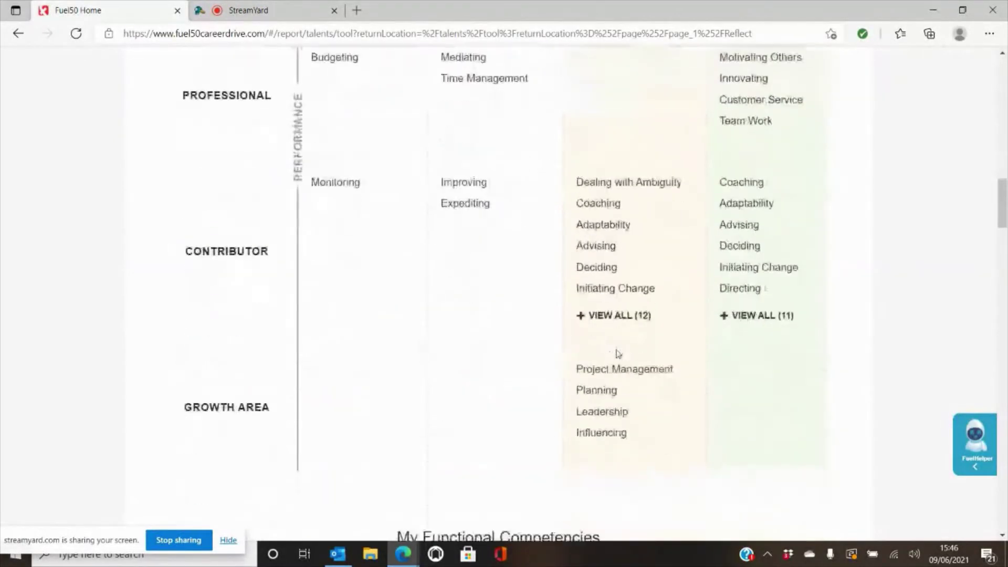
{"action": "scroll", "coordinate": [618, 354], "scroll_direction": "down", "scroll_amount": 20}
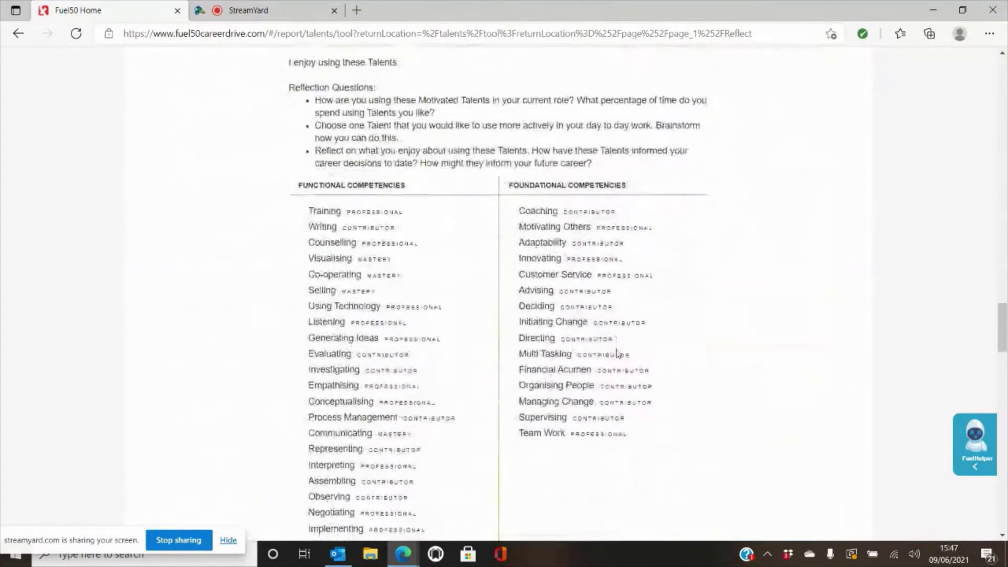
{"action": "scroll", "coordinate": [618, 354], "scroll_direction": "down", "scroll_amount": 15}
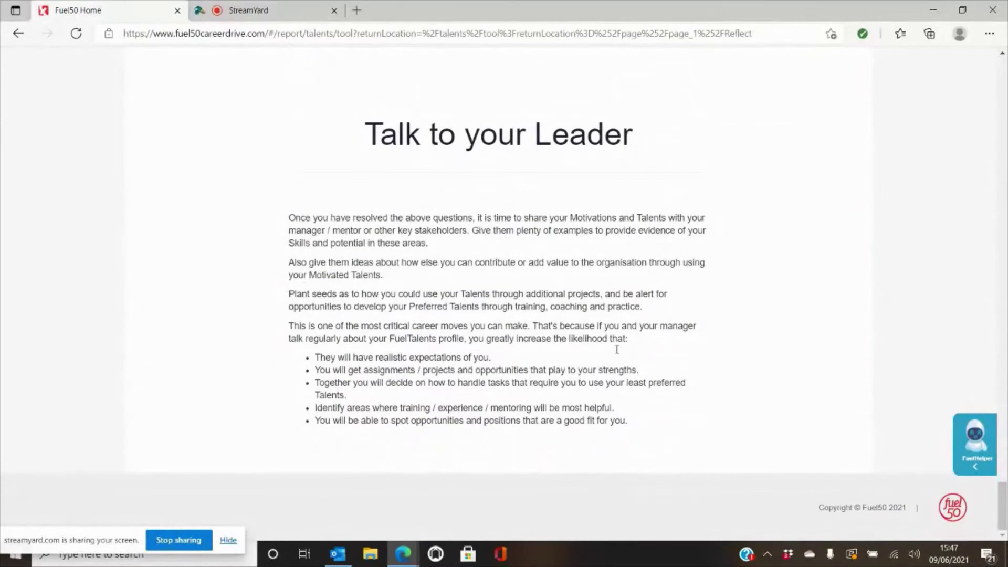
{"action": "scroll", "coordinate": [617, 352], "scroll_direction": "up", "scroll_amount": 20}
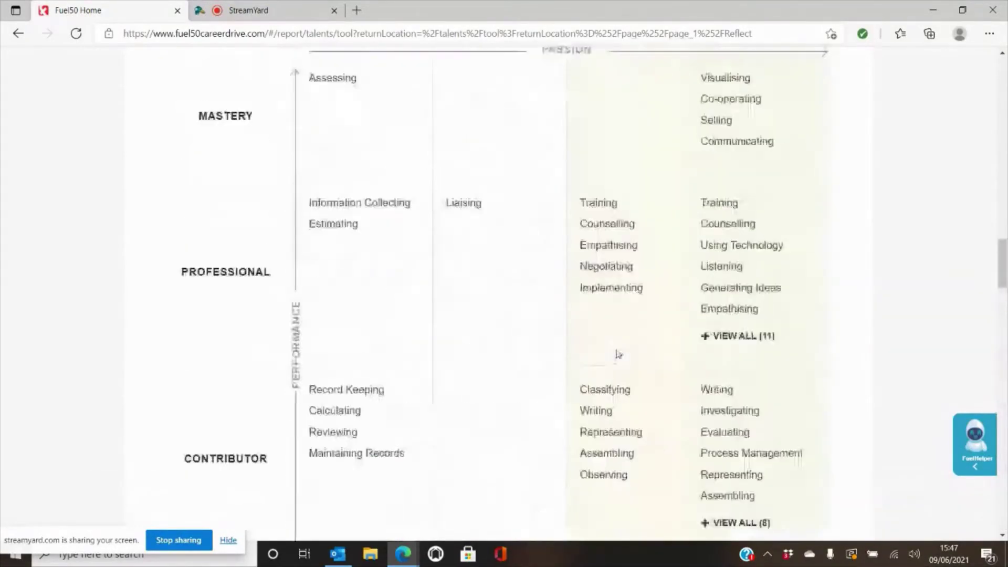
{"action": "scroll", "coordinate": [619, 354], "scroll_direction": "up", "scroll_amount": 15}
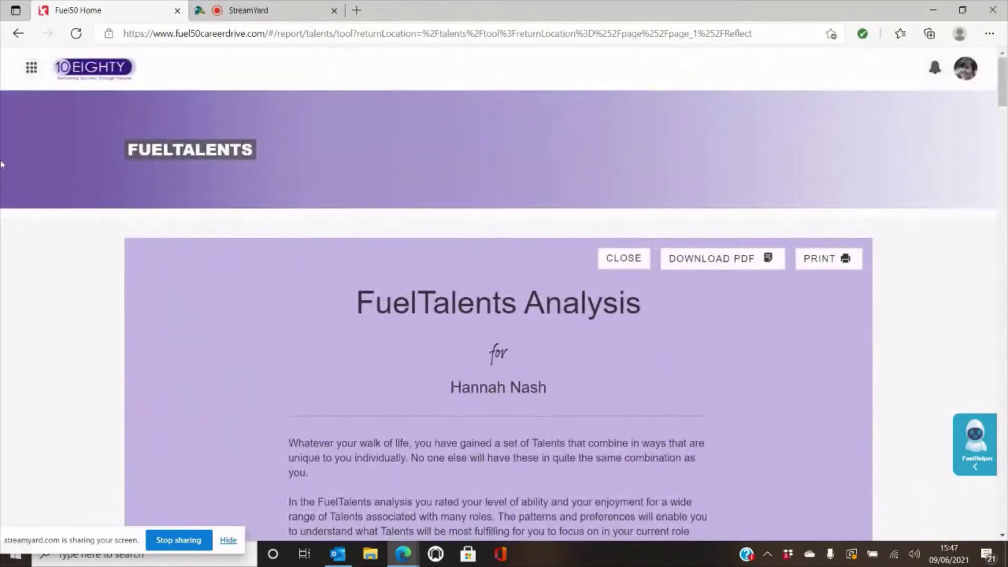
Go to Personalise from the section menu and resume the FuelFit exercise.
{"action": "left_click", "coordinate": [32, 69]}
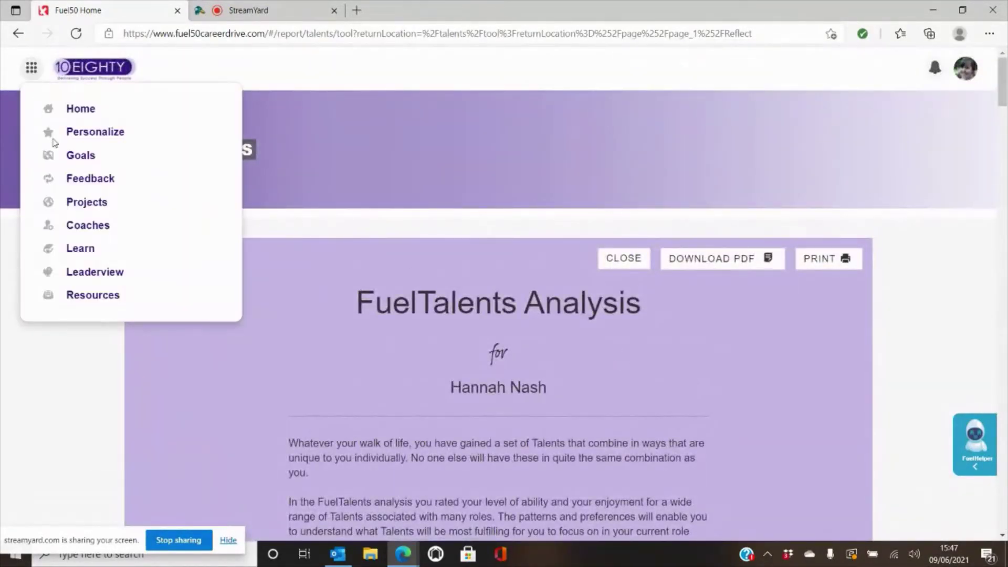
{"action": "left_click", "coordinate": [123, 135]}
{"action": "scroll", "coordinate": [623, 241], "scroll_direction": "down", "scroll_amount": 7}
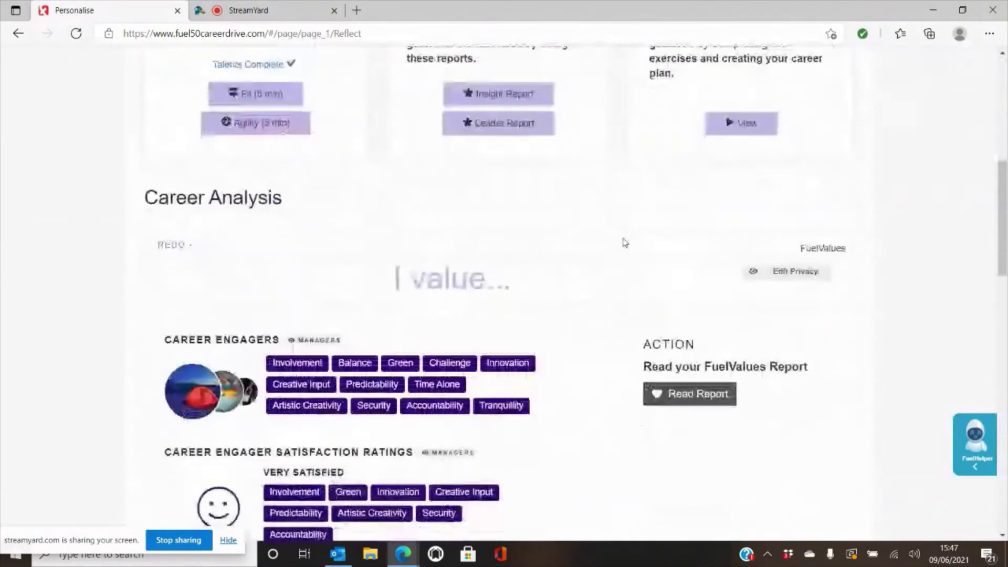
{"action": "scroll", "coordinate": [625, 243], "scroll_direction": "down", "scroll_amount": 14}
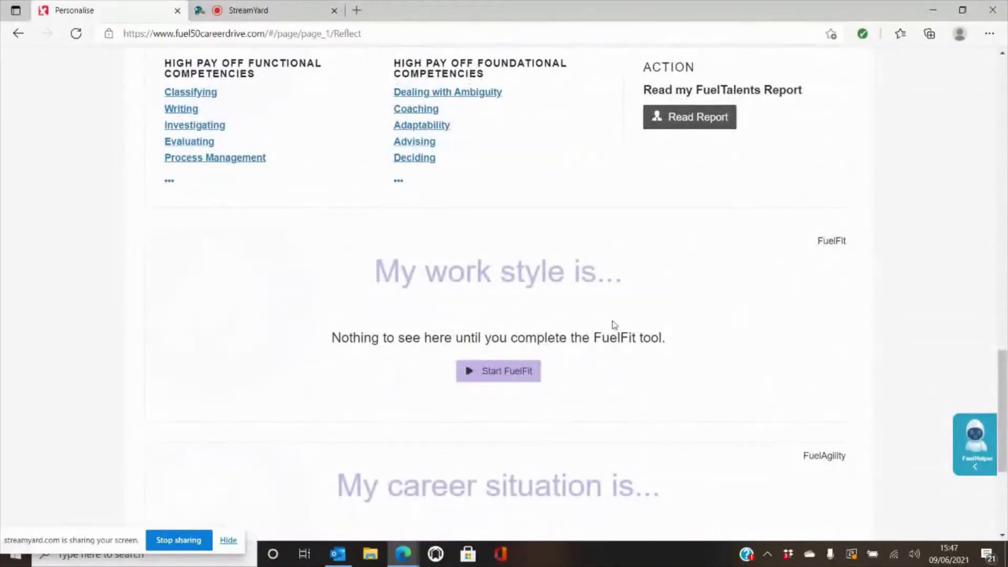
{"action": "scroll", "coordinate": [615, 325], "scroll_direction": "down", "scroll_amount": 3}
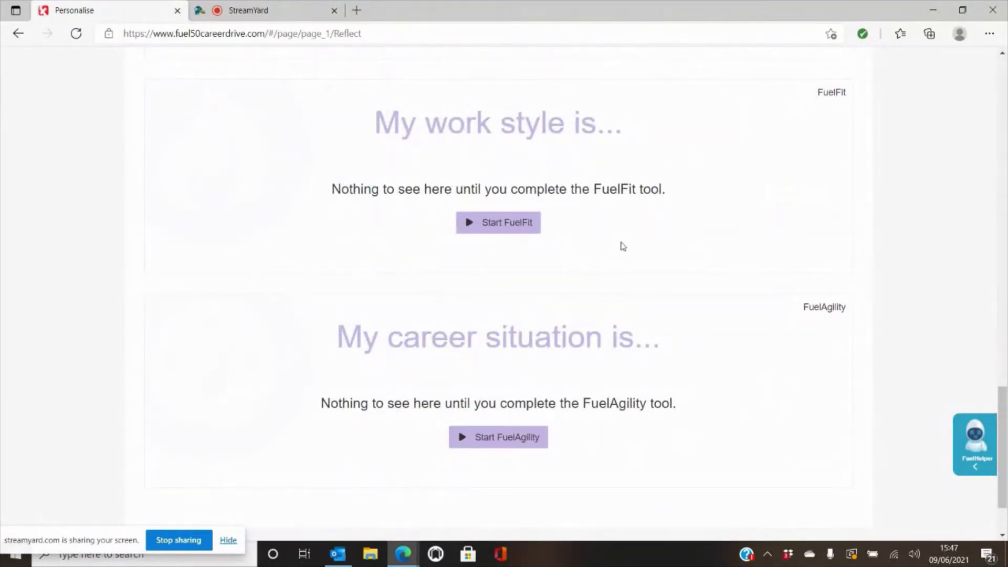
{"action": "left_click", "coordinate": [528, 223]}
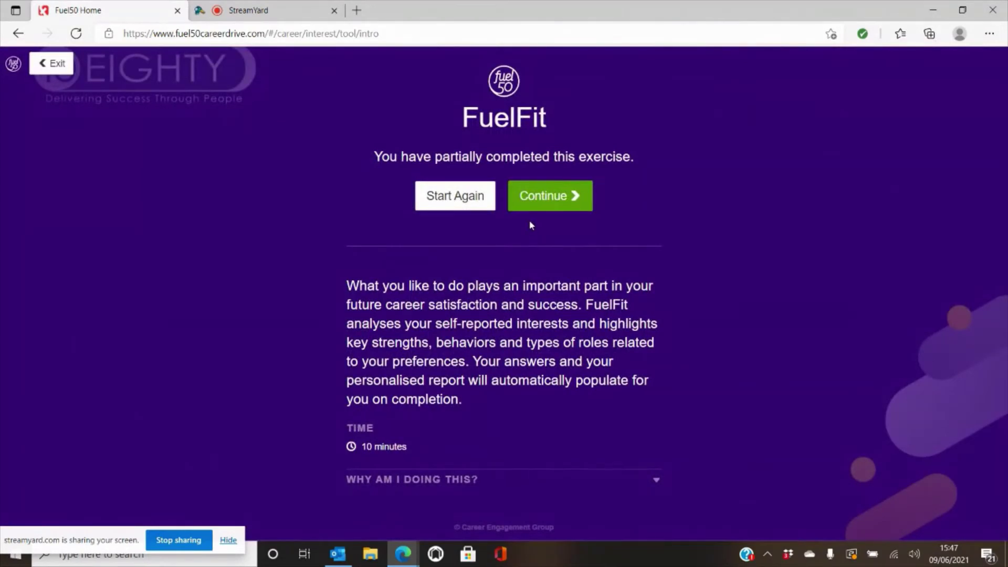
{"action": "left_click", "coordinate": [563, 203]}
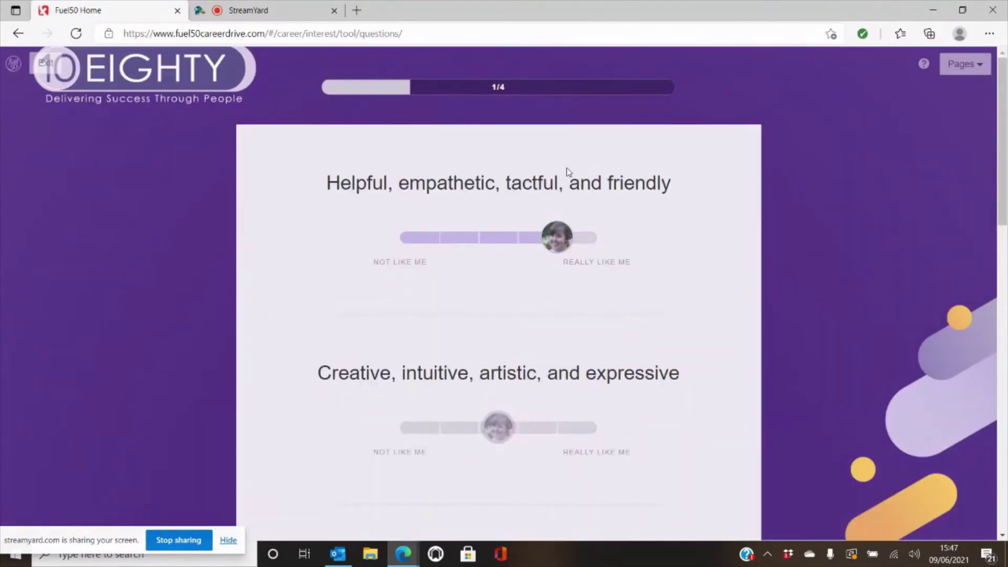
On page 1/4, rate Ambitious second-lowest and Practical as Really Like Me.
{"action": "scroll", "coordinate": [585, 342], "scroll_direction": "down", "scroll_amount": 4}
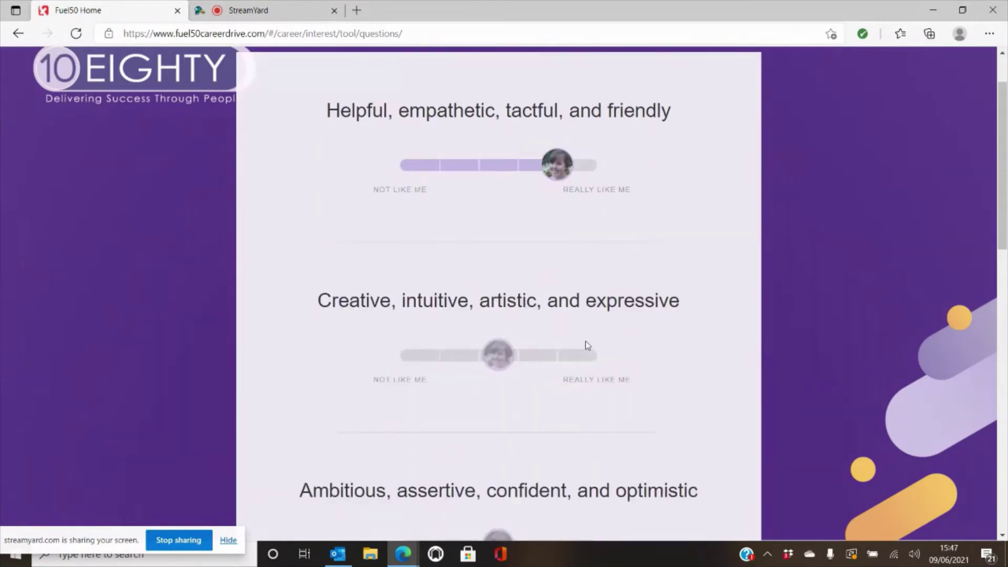
{"action": "left_click", "coordinate": [545, 396]}
{"action": "left_click", "coordinate": [418, 400]}
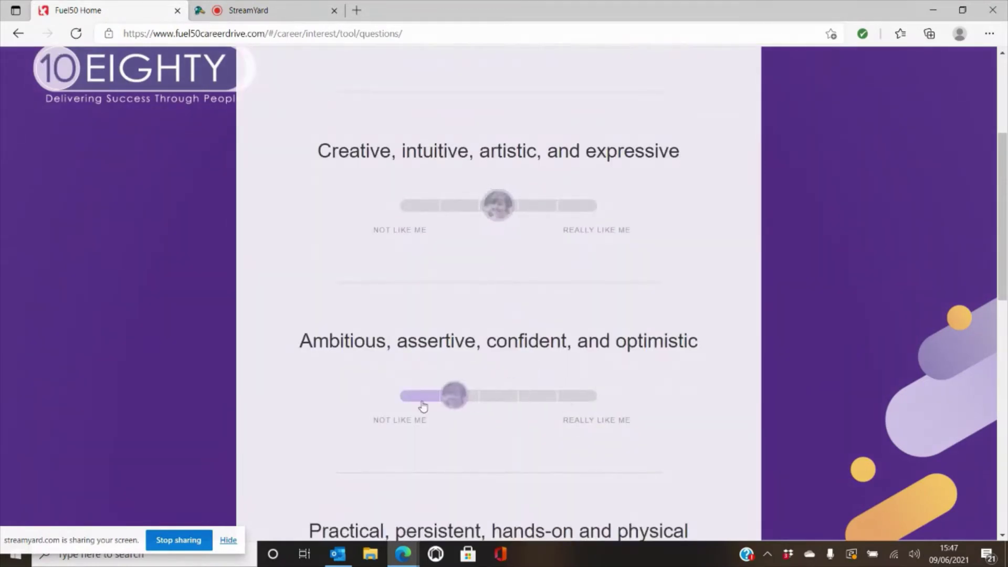
{"action": "left_click", "coordinate": [580, 512]}
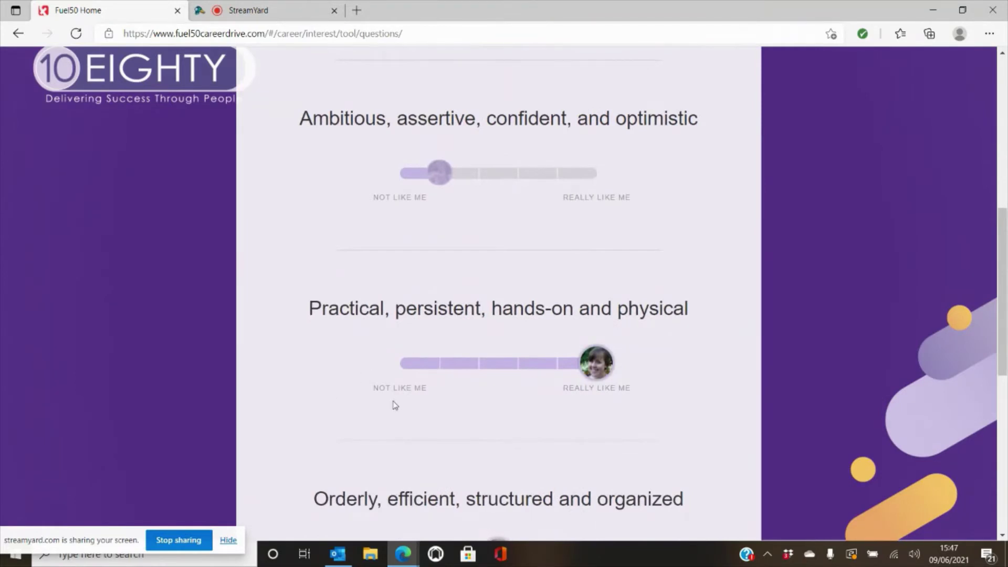
{"action": "scroll", "coordinate": [693, 318], "scroll_direction": "up", "scroll_amount": 8}
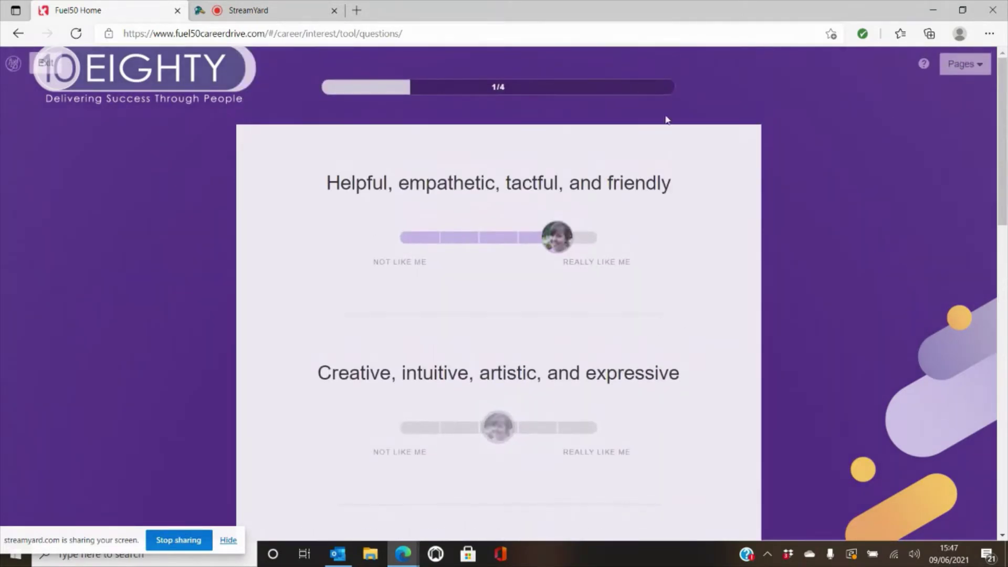
Leave FuelFit for Personalise and resume the FuelAgility exercise.
{"action": "left_click", "coordinate": [46, 64]}
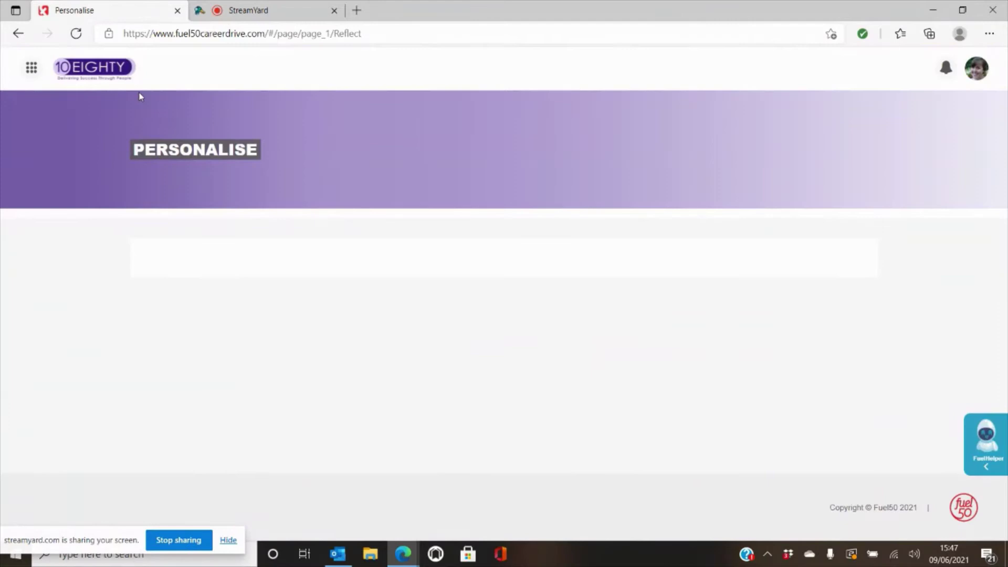
{"action": "scroll", "coordinate": [318, 263], "scroll_direction": "down", "scroll_amount": 15}
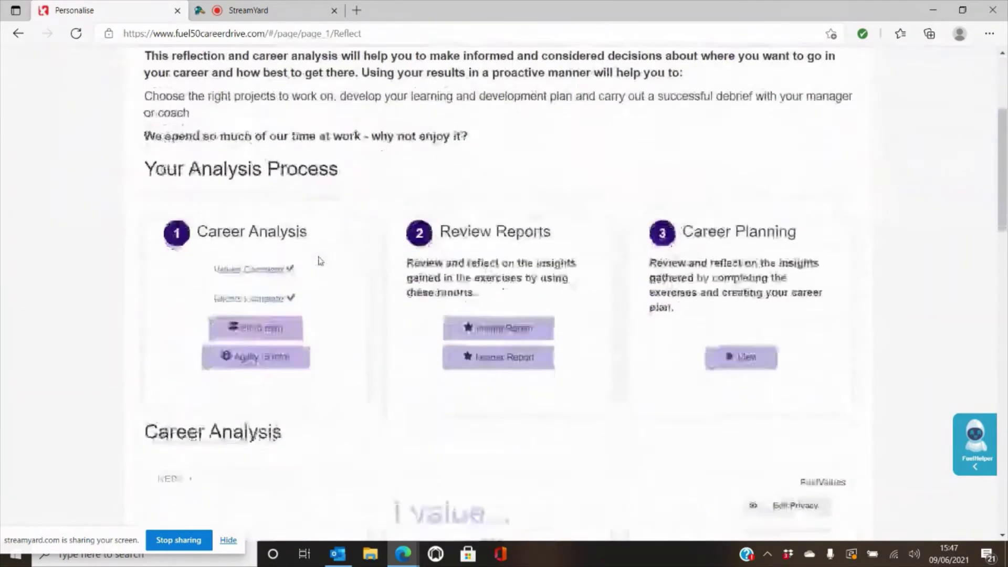
{"action": "scroll", "coordinate": [320, 261], "scroll_direction": "down", "scroll_amount": 9}
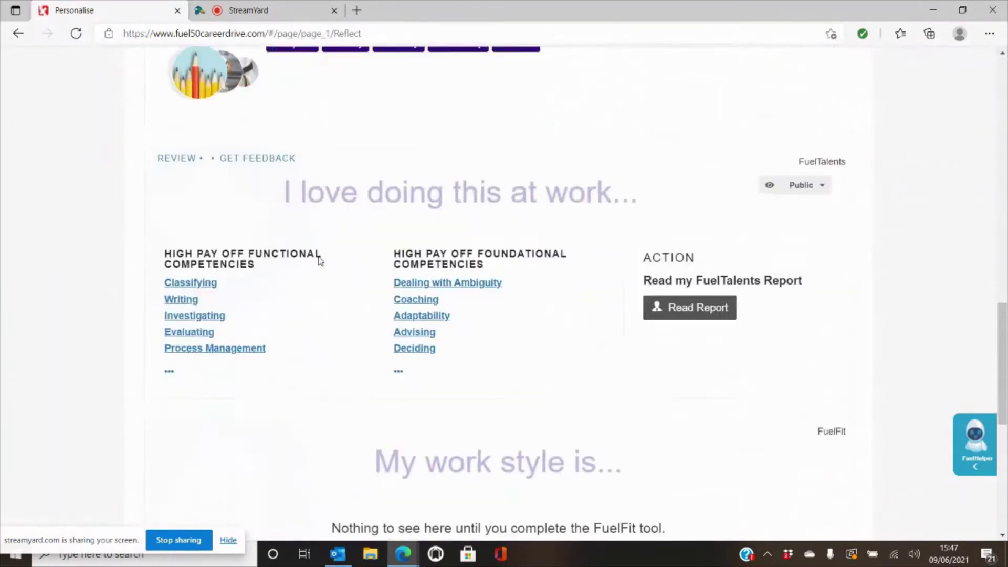
{"action": "left_click", "coordinate": [497, 363]}
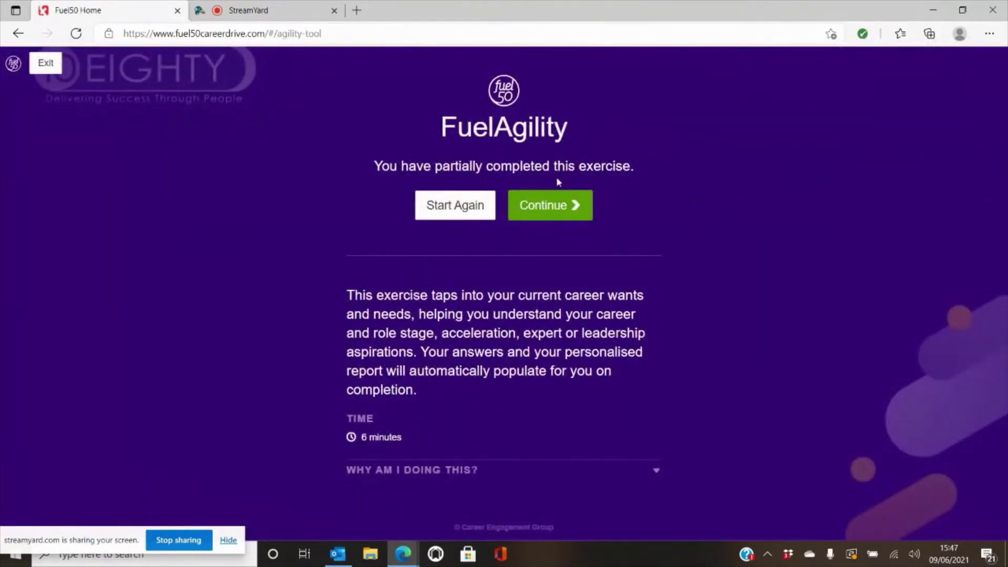
{"action": "left_click", "coordinate": [556, 212]}
Answer very committed to current location, tick Latvia, and exit FuelAgility.
{"action": "scroll", "coordinate": [667, 214], "scroll_direction": "down", "scroll_amount": 15}
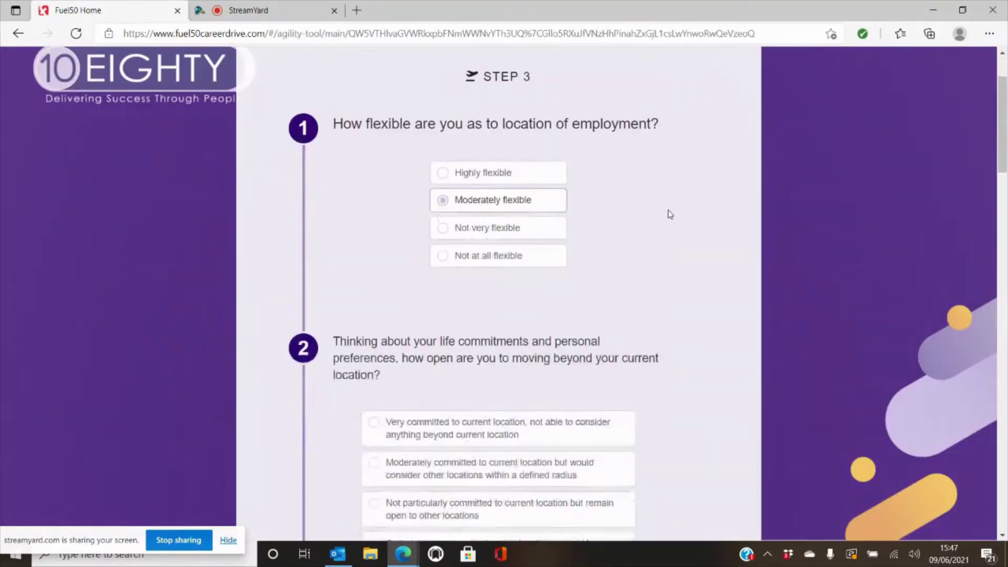
{"action": "scroll", "coordinate": [670, 214], "scroll_direction": "down", "scroll_amount": 6}
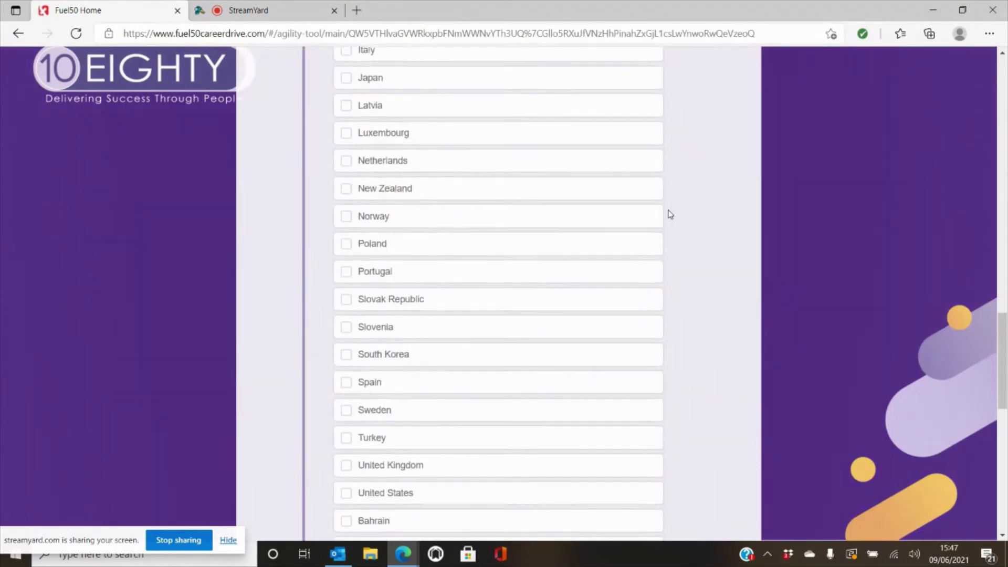
{"action": "scroll", "coordinate": [670, 214], "scroll_direction": "up", "scroll_amount": 15}
{"action": "left_click", "coordinate": [437, 313]}
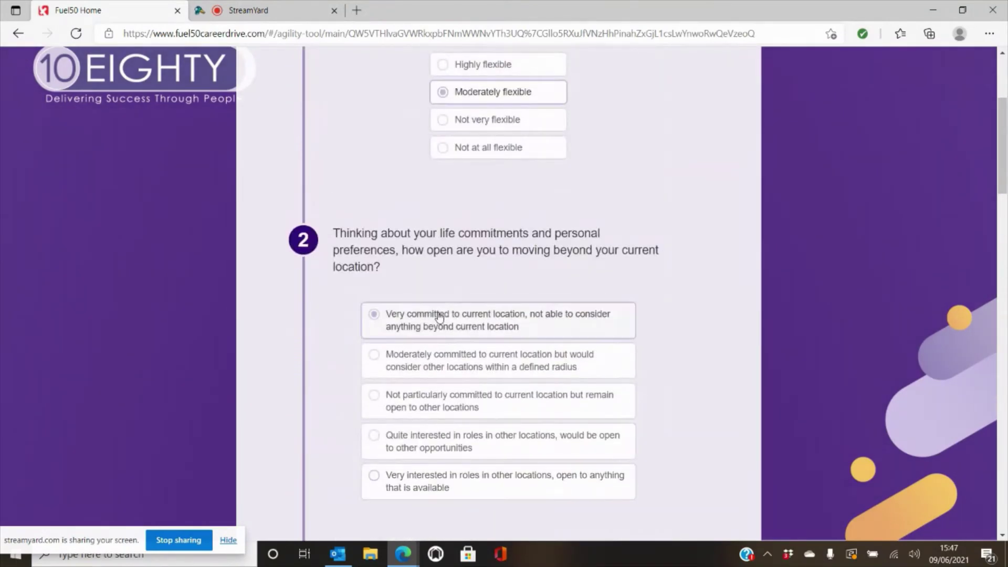
{"action": "scroll", "coordinate": [525, 270], "scroll_direction": "down", "scroll_amount": 15}
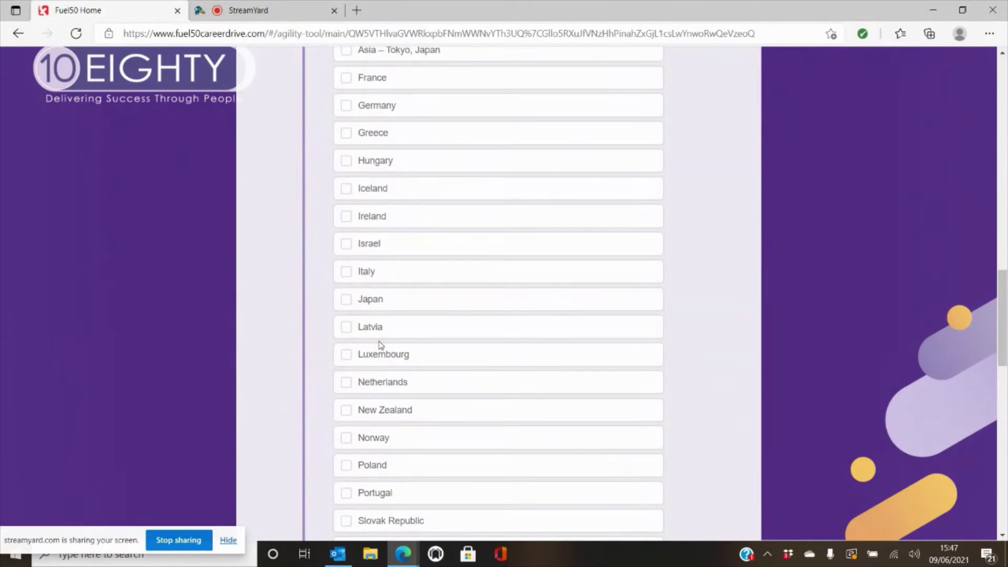
{"action": "left_click", "coordinate": [380, 338]}
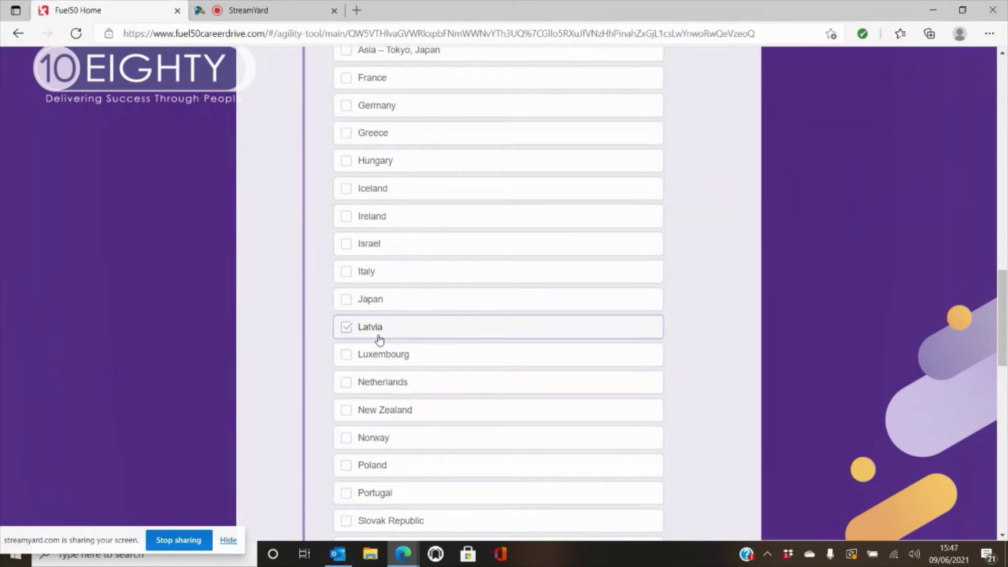
{"action": "scroll", "coordinate": [383, 347], "scroll_direction": "up", "scroll_amount": 15}
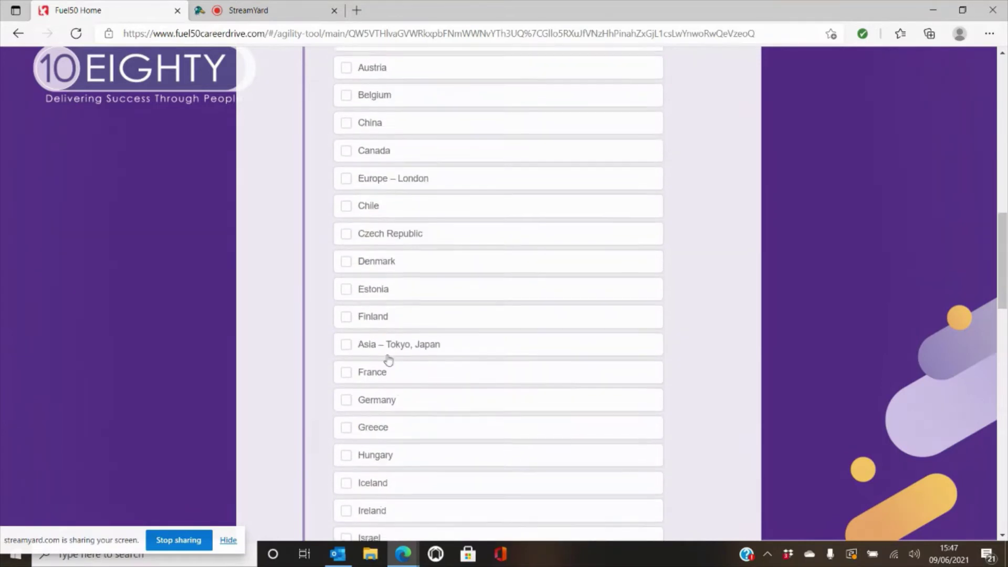
{"action": "scroll", "coordinate": [461, 353], "scroll_direction": "up", "scroll_amount": 3}
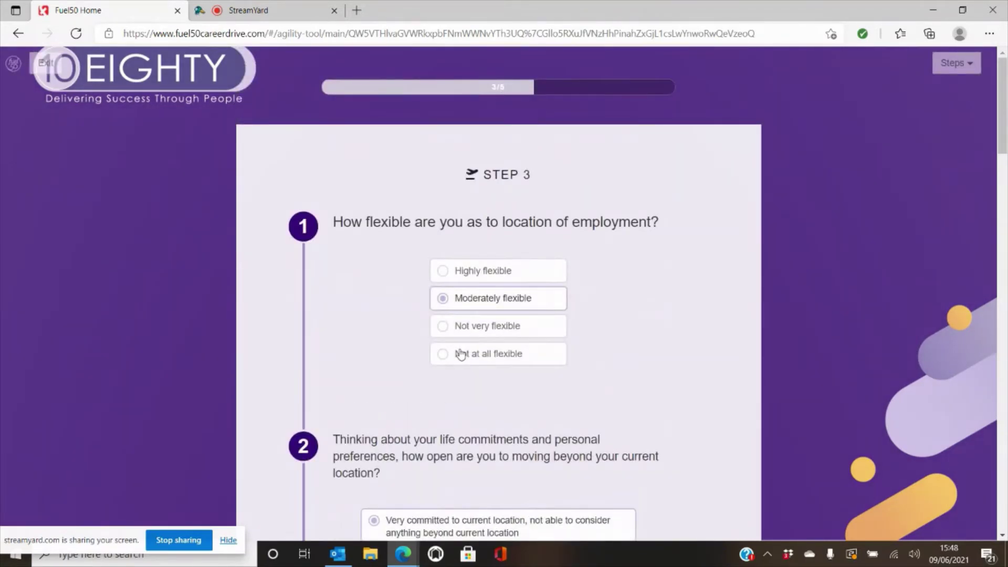
{"action": "left_click", "coordinate": [61, 78]}
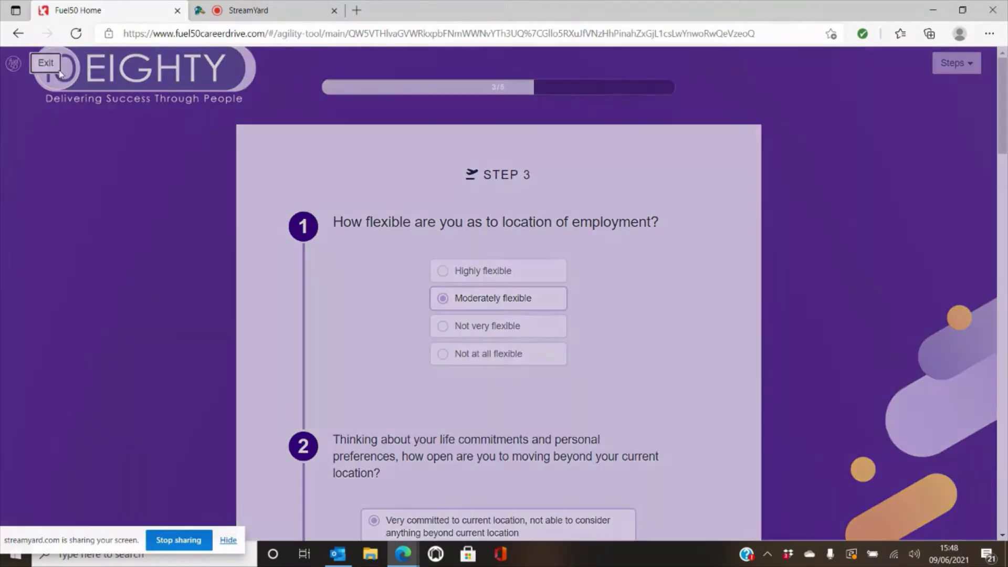
{"action": "left_click", "coordinate": [568, 136]}
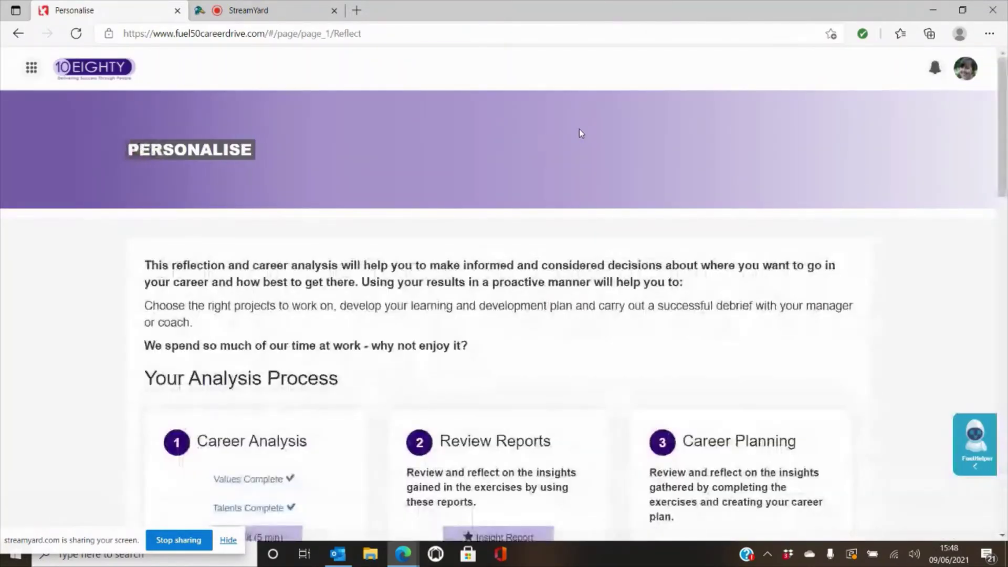
{"action": "scroll", "coordinate": [579, 134], "scroll_direction": "down", "scroll_amount": 5}
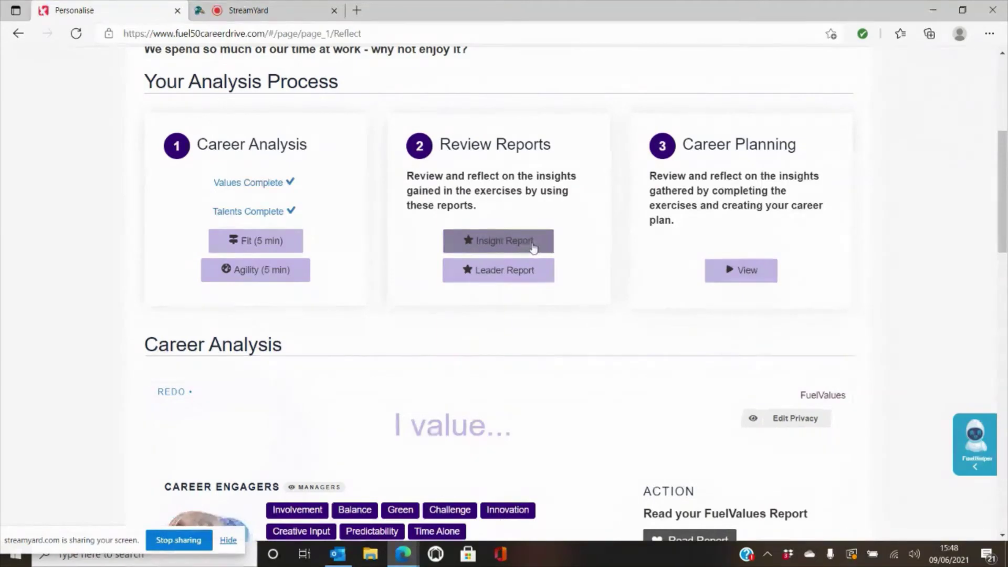
{"action": "left_click", "coordinate": [517, 240]}
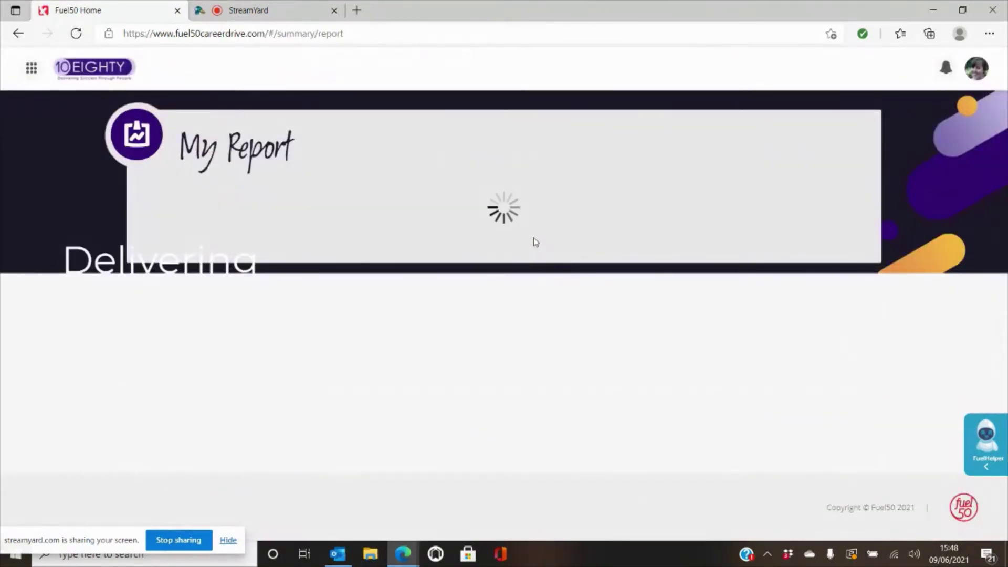
{"action": "scroll", "coordinate": [528, 233], "scroll_direction": "down", "scroll_amount": 10}
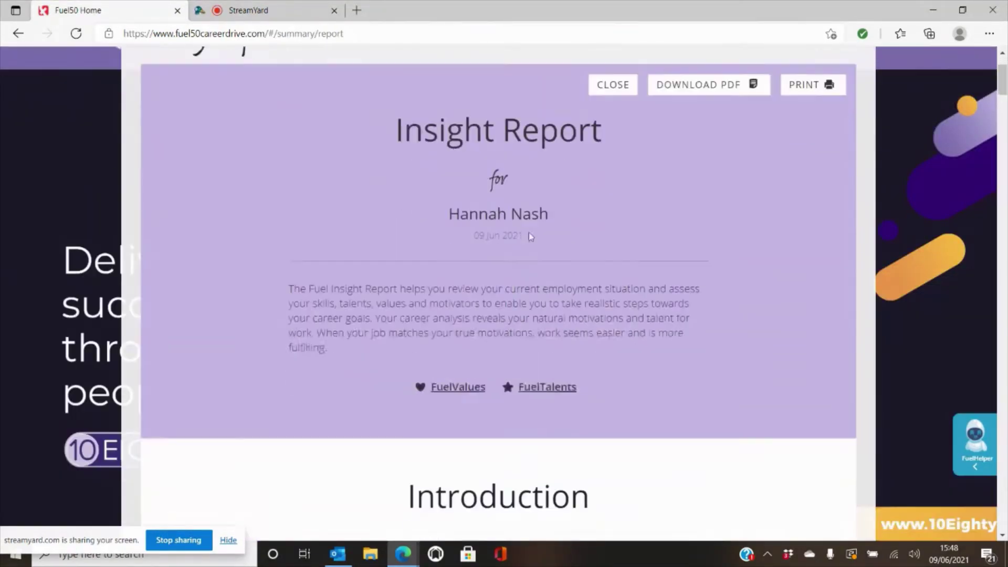
{"action": "scroll", "coordinate": [528, 232], "scroll_direction": "down", "scroll_amount": 15}
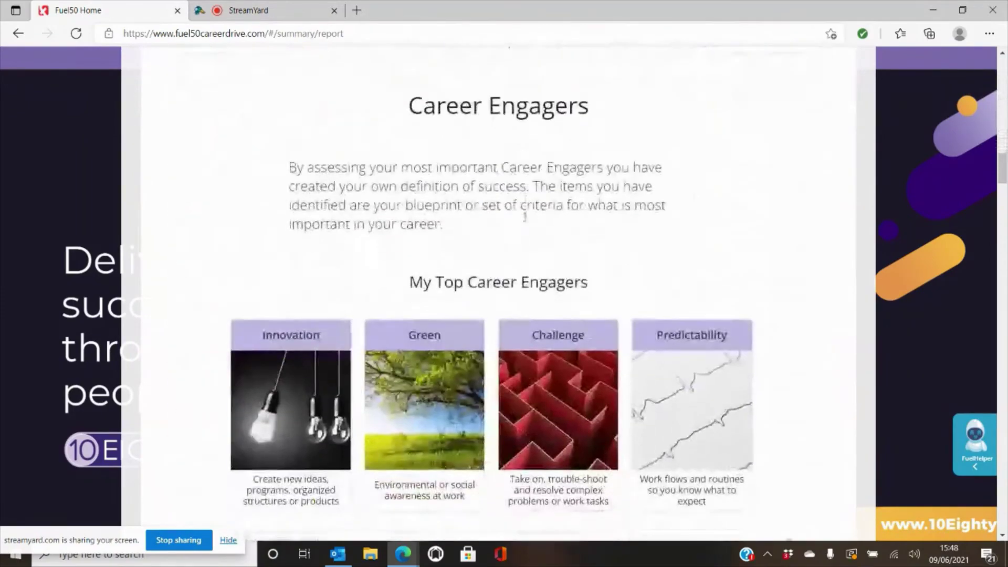
{"action": "scroll", "coordinate": [525, 221], "scroll_direction": "down", "scroll_amount": 15}
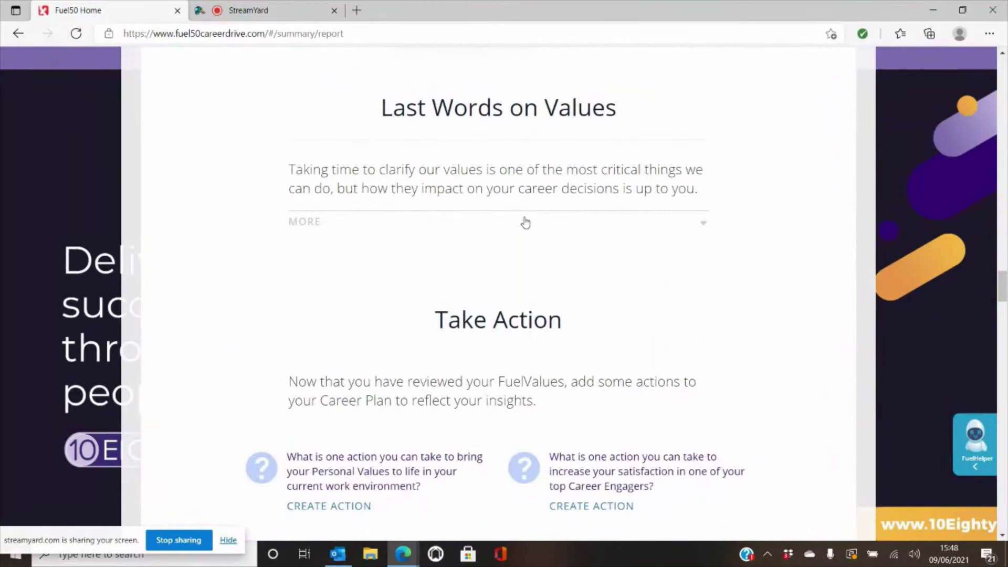
{"action": "scroll", "coordinate": [526, 223], "scroll_direction": "down", "scroll_amount": 15}
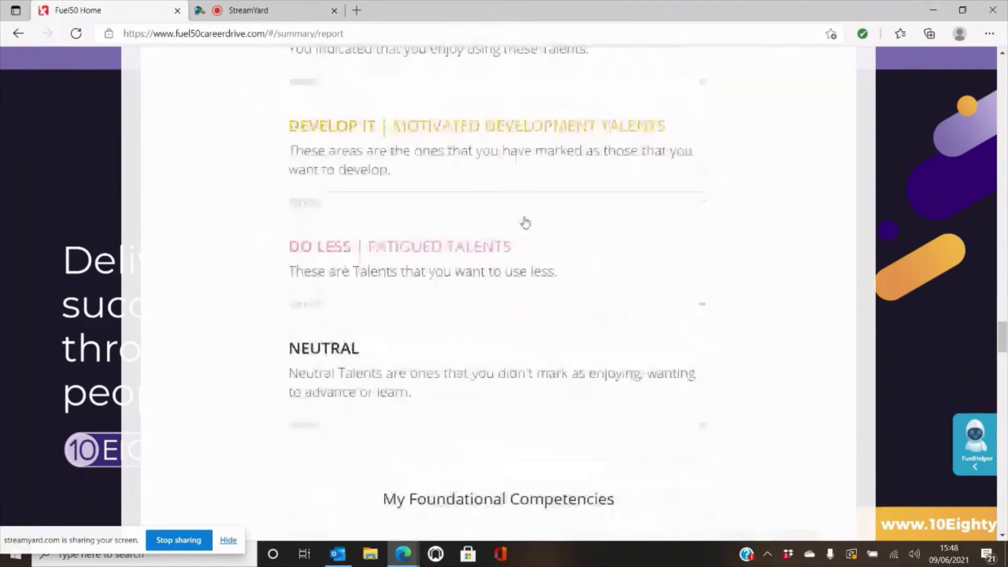
{"action": "scroll", "coordinate": [525, 223], "scroll_direction": "up", "scroll_amount": 15}
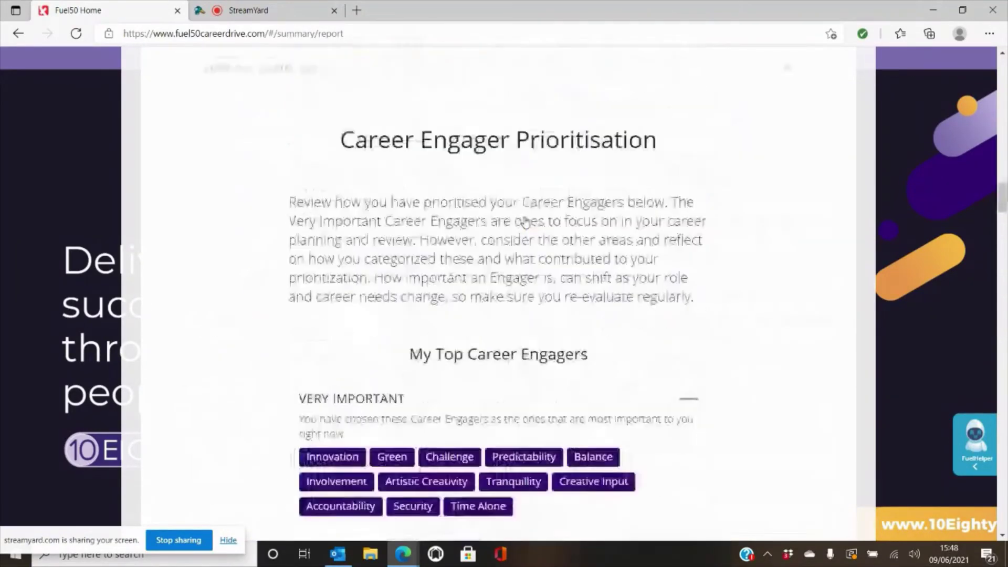
{"action": "scroll", "coordinate": [525, 221], "scroll_direction": "up", "scroll_amount": 10}
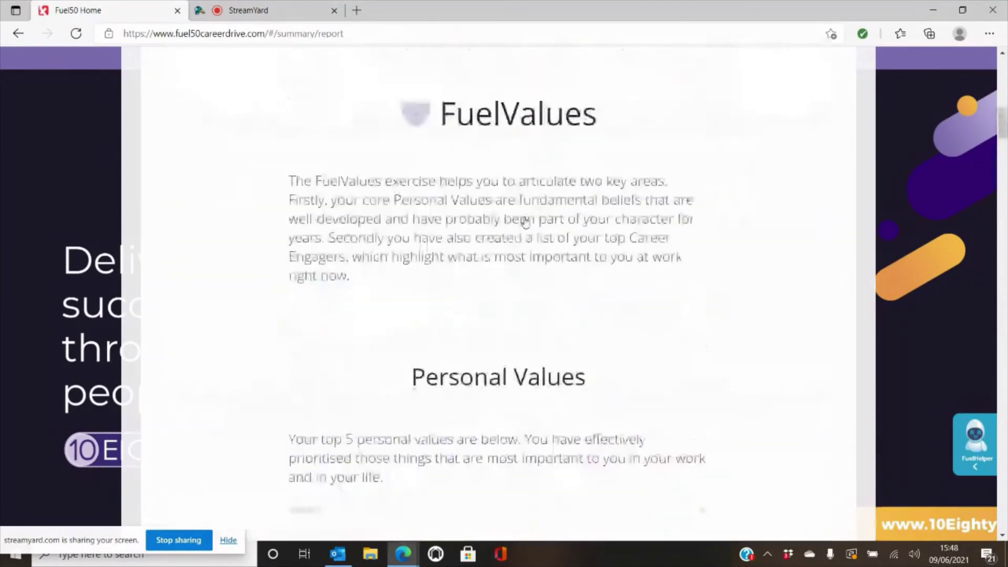
{"action": "left_click", "coordinate": [19, 38]}
{"action": "scroll", "coordinate": [604, 378], "scroll_direction": "down", "scroll_amount": 4}
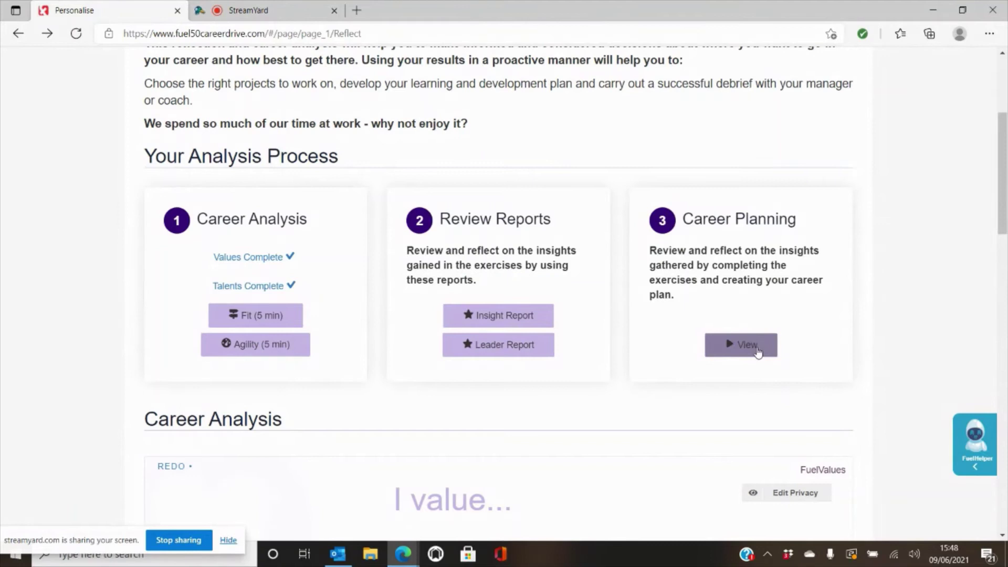
Open the FuelGoals career plan and save the My Purpose statement after viewing its explanation and examples.
{"action": "left_click", "coordinate": [750, 348]}
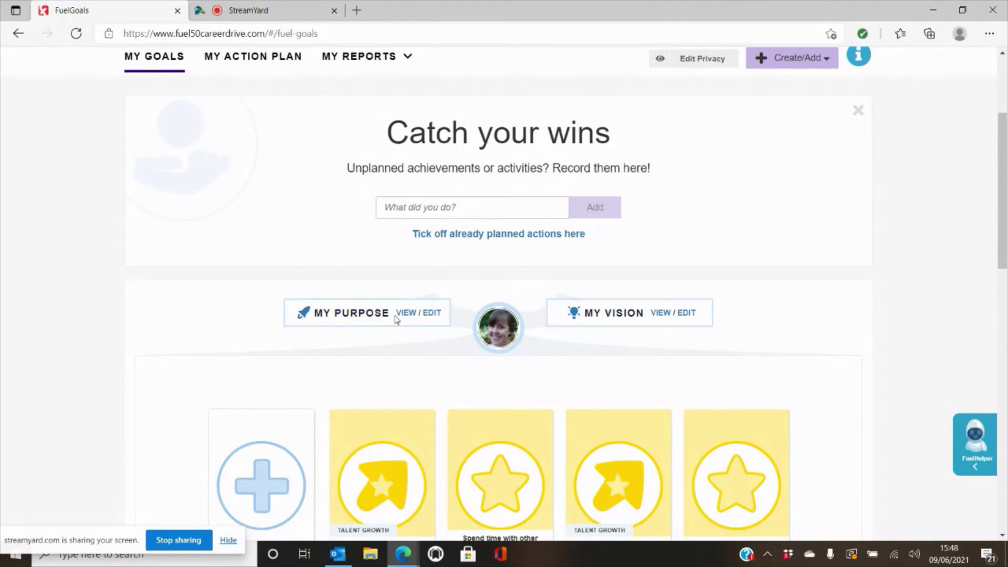
{"action": "left_click", "coordinate": [426, 315]}
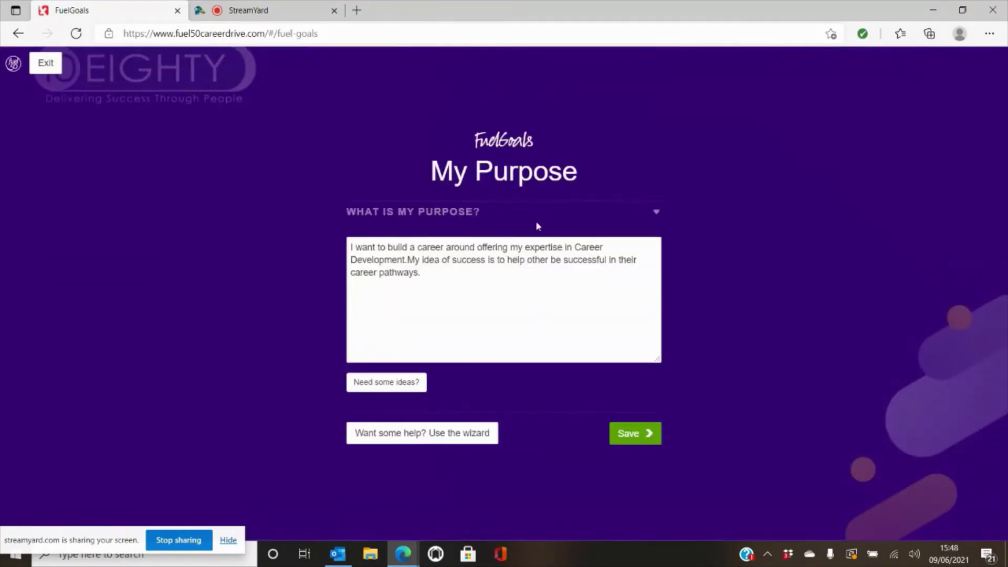
{"action": "left_click", "coordinate": [654, 216]}
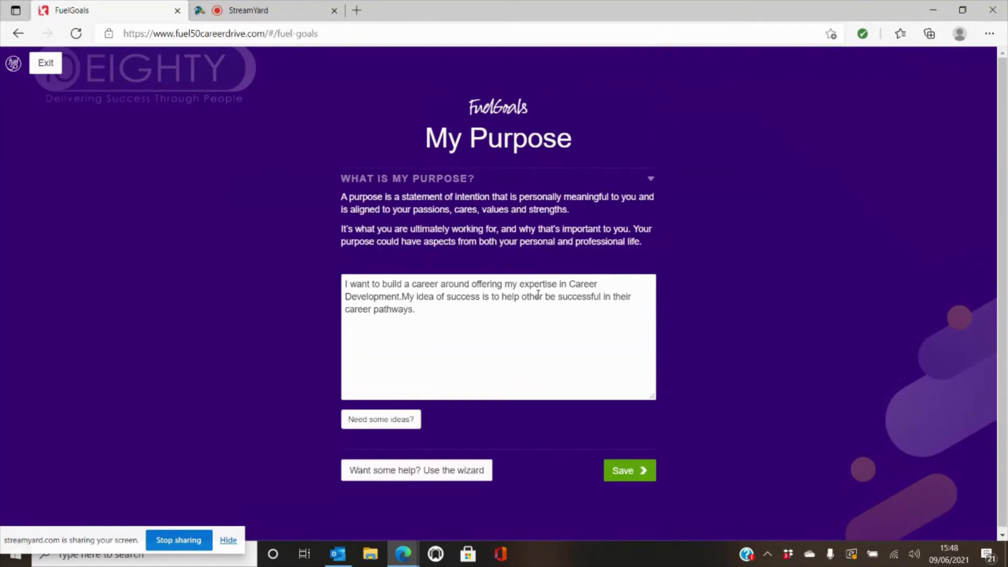
{"action": "left_click", "coordinate": [400, 426]}
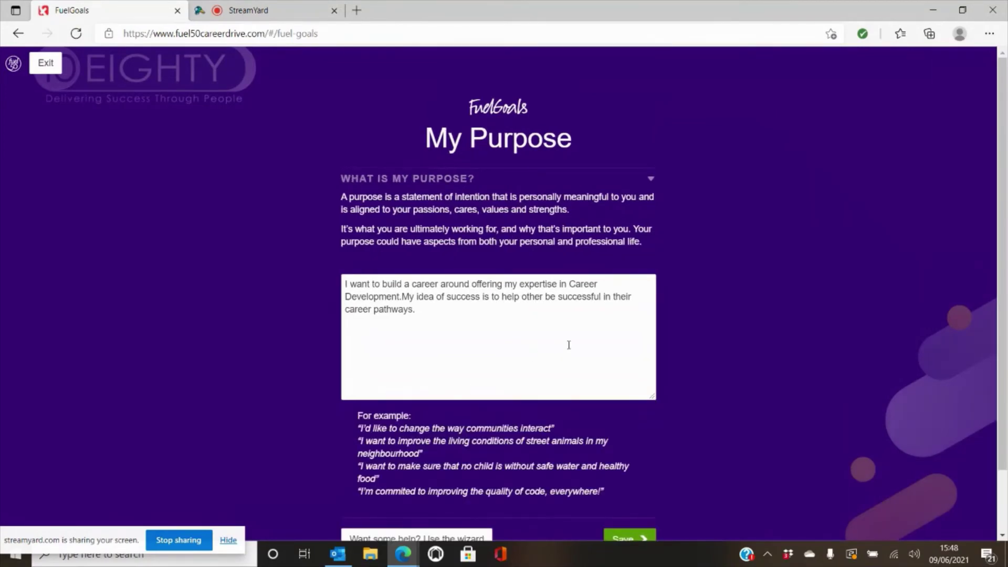
{"action": "scroll", "coordinate": [568, 345], "scroll_direction": "down", "scroll_amount": 2}
{"action": "scroll", "coordinate": [626, 395], "scroll_direction": "up", "scroll_amount": 2}
{"action": "scroll", "coordinate": [633, 415], "scroll_direction": "down", "scroll_amount": 2}
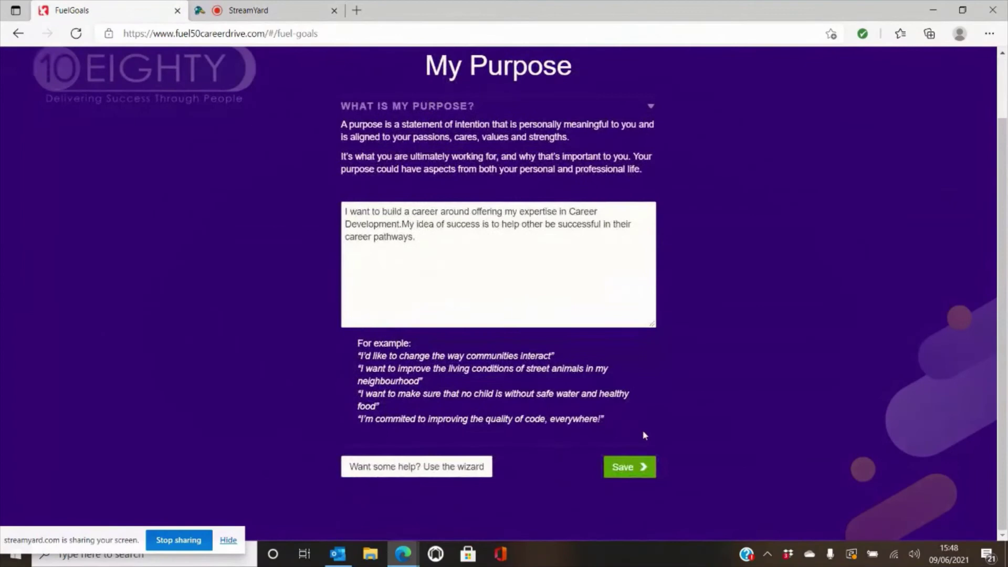
{"action": "left_click", "coordinate": [638, 466]}
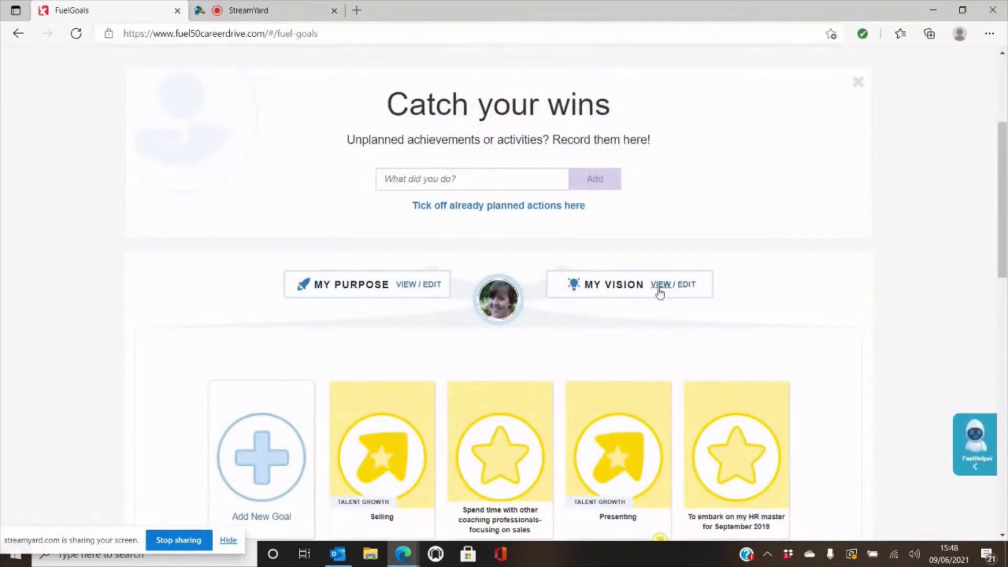
Save the My Vision statement and scroll down to the Selling and Presenting goal cards.
{"action": "left_click", "coordinate": [685, 285]}
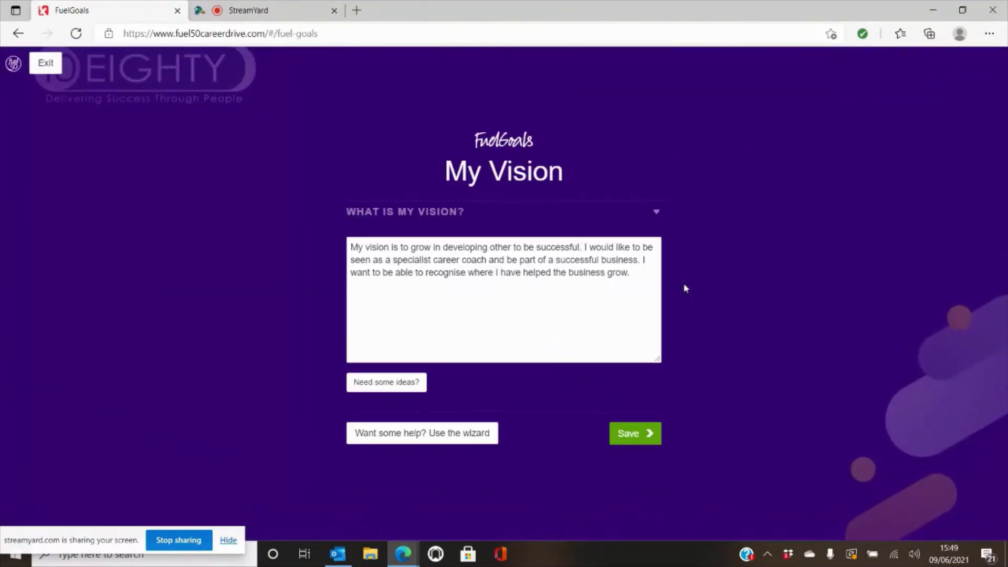
{"action": "left_click", "coordinate": [634, 437]}
{"action": "scroll", "coordinate": [623, 324], "scroll_direction": "down", "scroll_amount": 1}
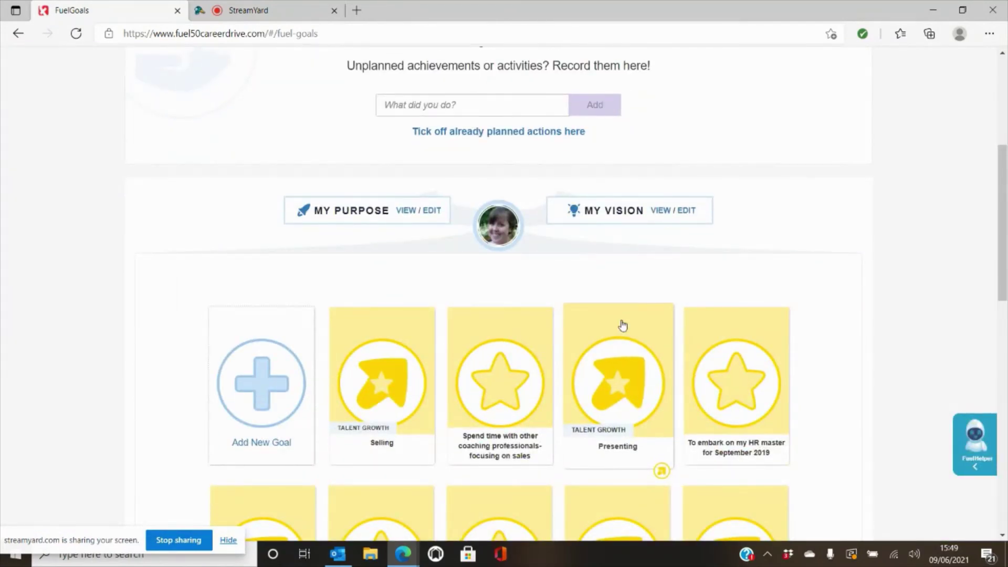
View the HR master goal's details, then close them.
{"action": "scroll", "coordinate": [622, 326], "scroll_direction": "down", "scroll_amount": 2}
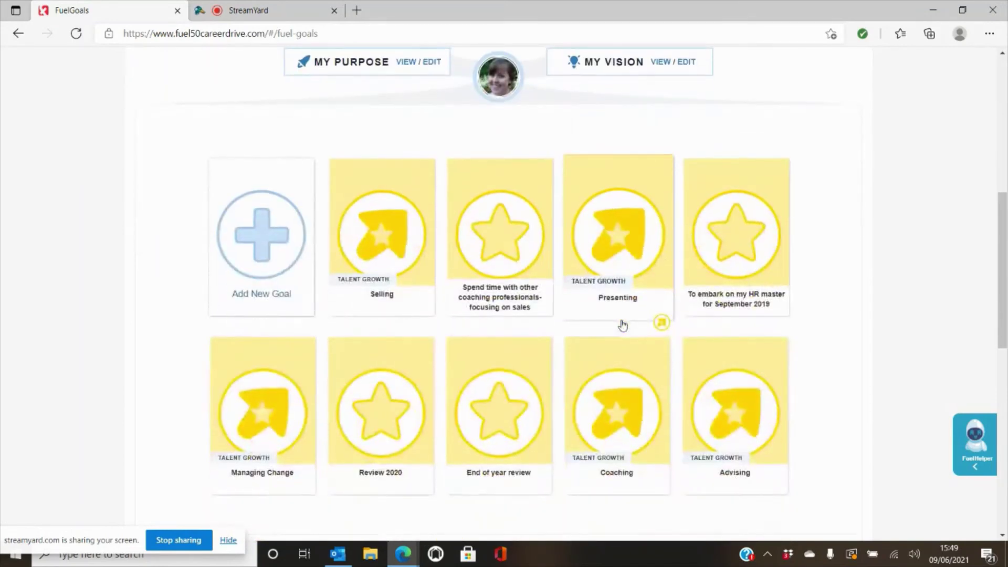
{"action": "left_click", "coordinate": [734, 274]}
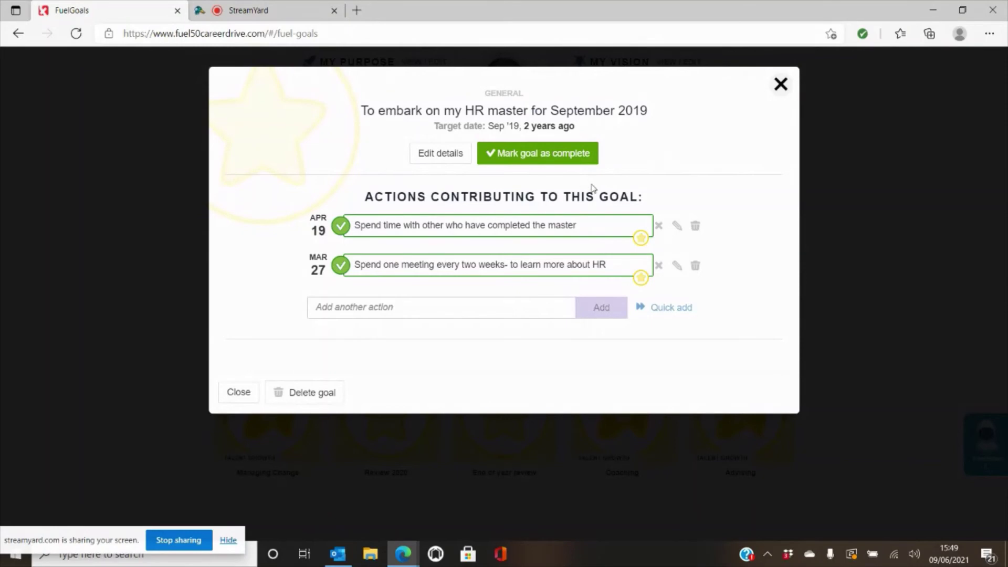
{"action": "left_click", "coordinate": [778, 84]}
{"action": "scroll", "coordinate": [680, 219], "scroll_direction": "up", "scroll_amount": 5}
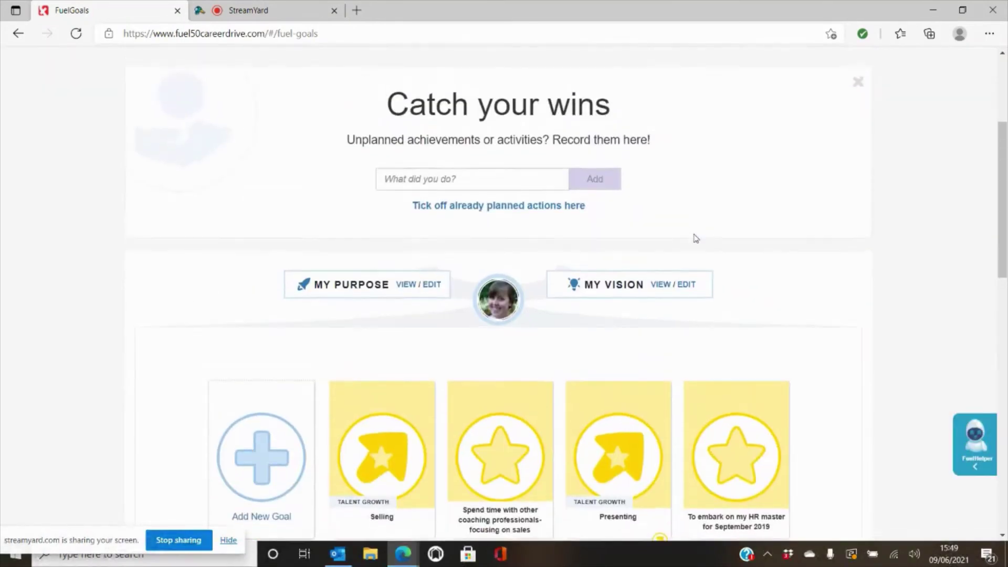
{"action": "scroll", "coordinate": [657, 294], "scroll_direction": "up", "scroll_amount": 3}
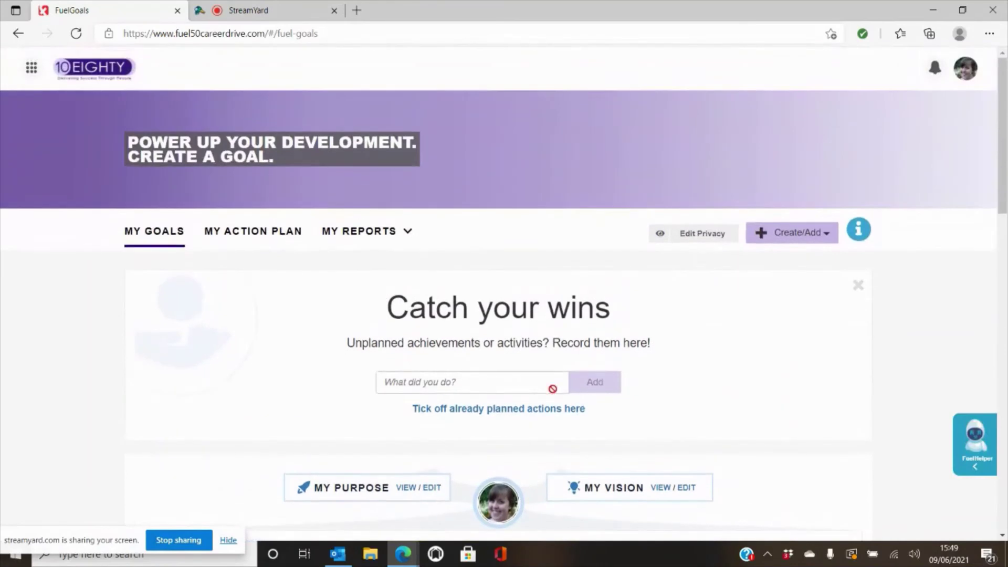
Check the goal reports in My Action Plan, then go to the Resources page from the app-grid menu.
{"action": "left_click", "coordinate": [372, 233]}
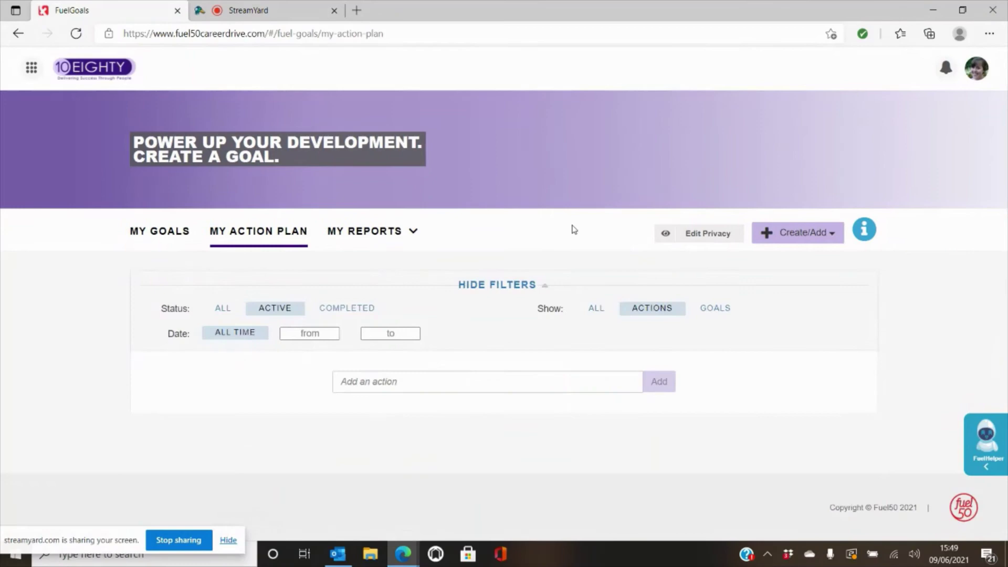
{"action": "scroll", "coordinate": [575, 230], "scroll_direction": "down", "scroll_amount": 7}
{"action": "scroll", "coordinate": [576, 229], "scroll_direction": "up", "scroll_amount": 7}
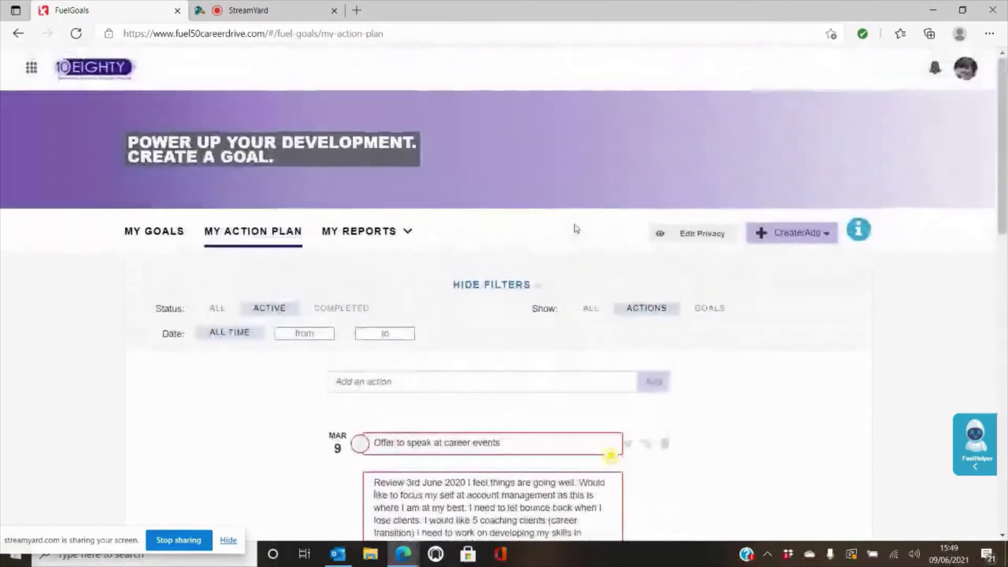
{"action": "left_click", "coordinate": [32, 67]}
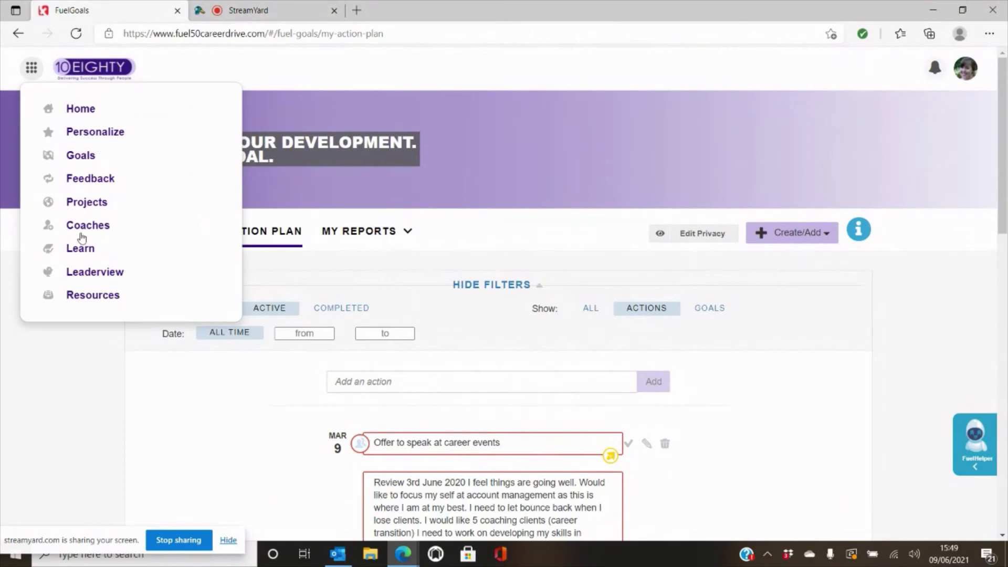
{"action": "left_click", "coordinate": [88, 296]}
Browse the Resources topics, show the Look To The Horizon topic, then open the app-grid menu.
{"action": "scroll", "coordinate": [878, 175], "scroll_direction": "down", "scroll_amount": 3}
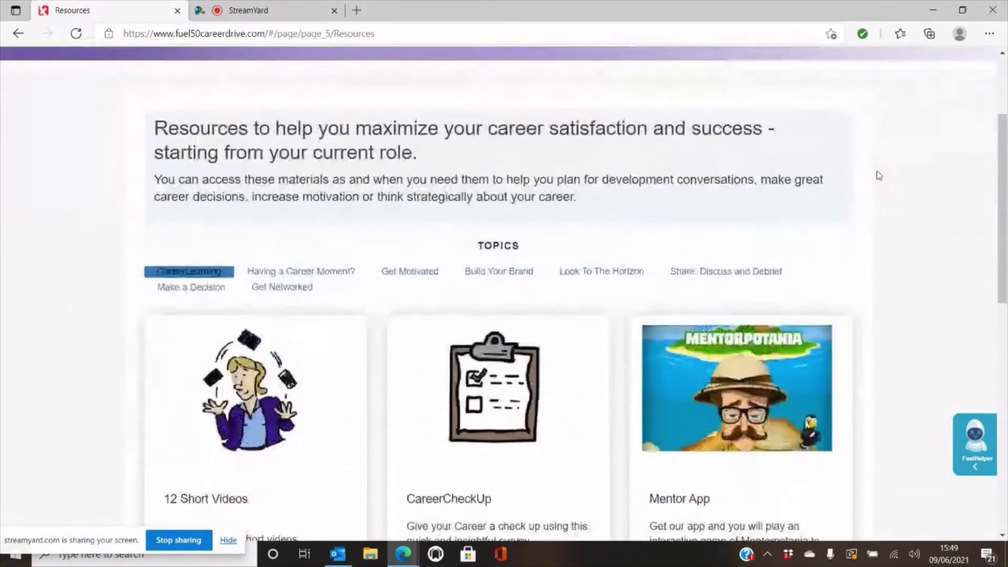
{"action": "scroll", "coordinate": [879, 175], "scroll_direction": "down", "scroll_amount": 1}
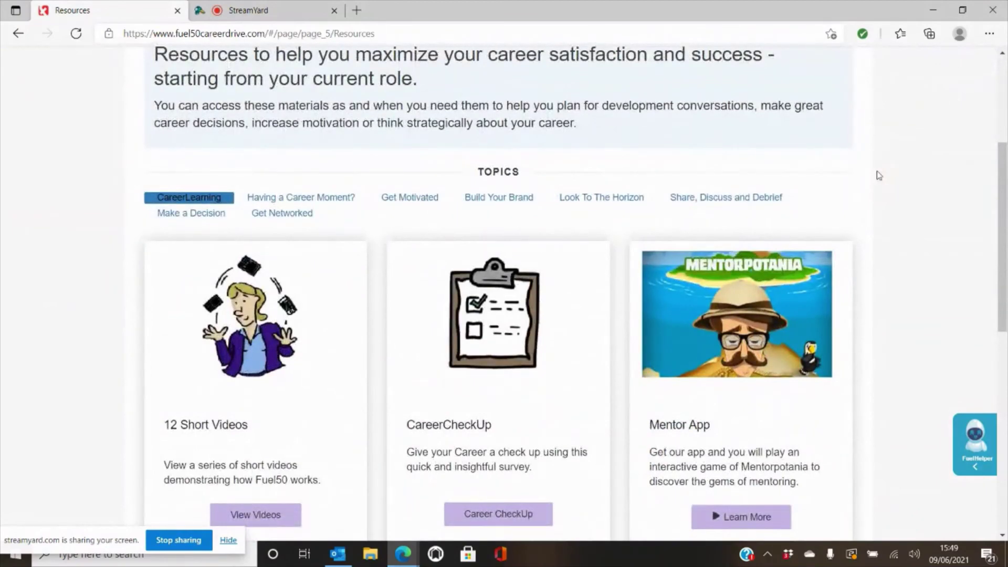
{"action": "scroll", "coordinate": [666, 101], "scroll_direction": "down", "scroll_amount": 4}
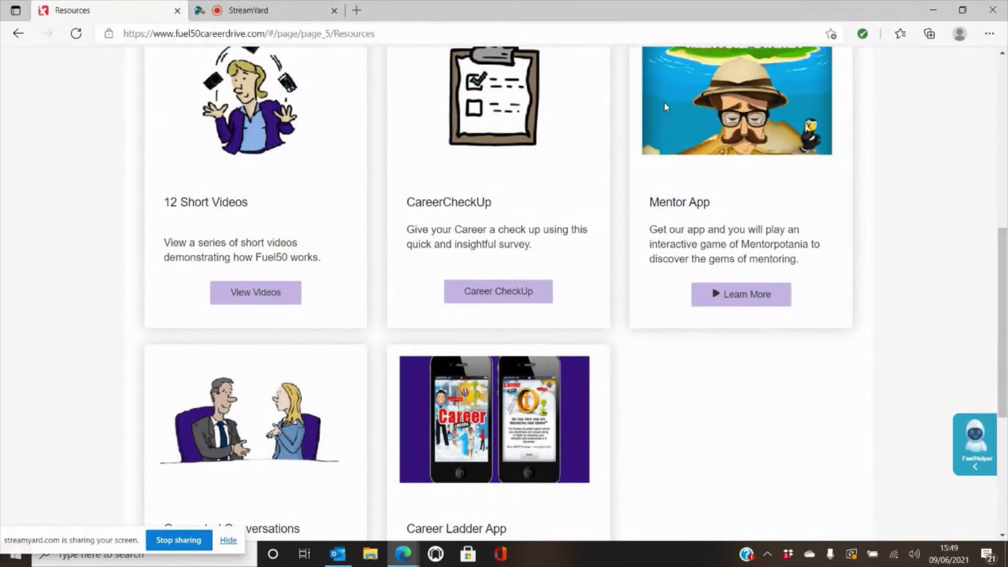
{"action": "scroll", "coordinate": [663, 103], "scroll_direction": "up", "scroll_amount": 6}
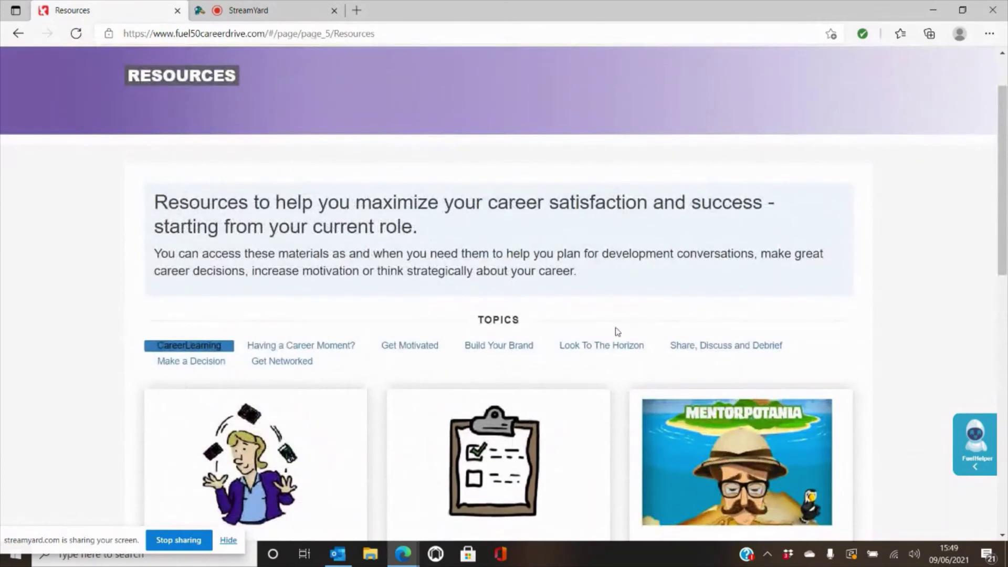
{"action": "left_click", "coordinate": [627, 344]}
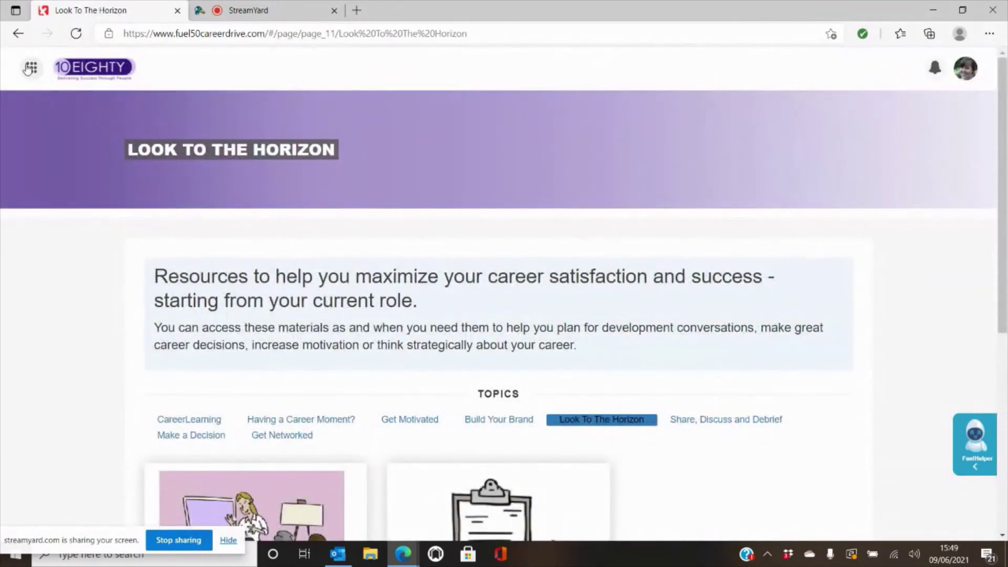
{"action": "left_click", "coordinate": [30, 68]}
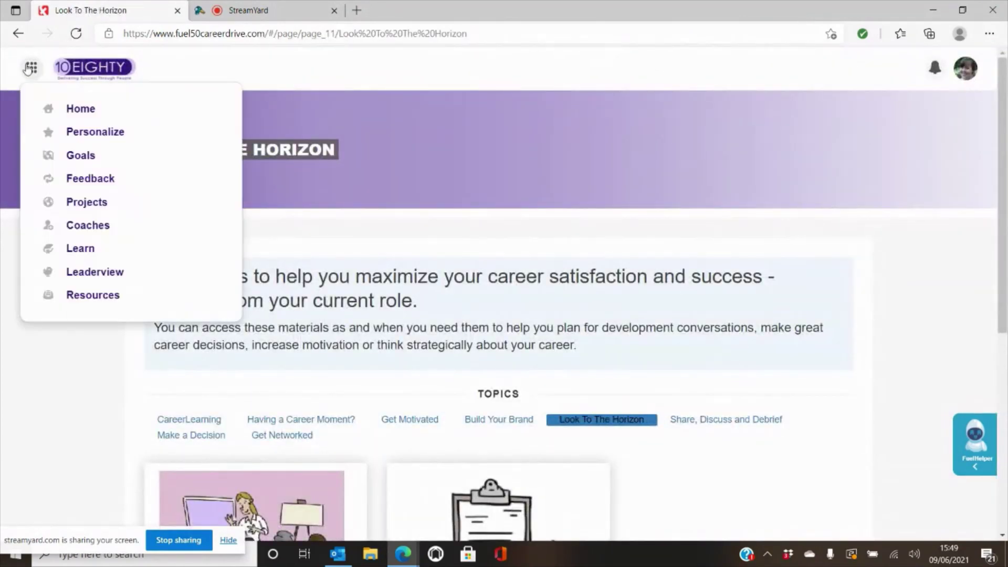
{"action": "left_click", "coordinate": [95, 272]}
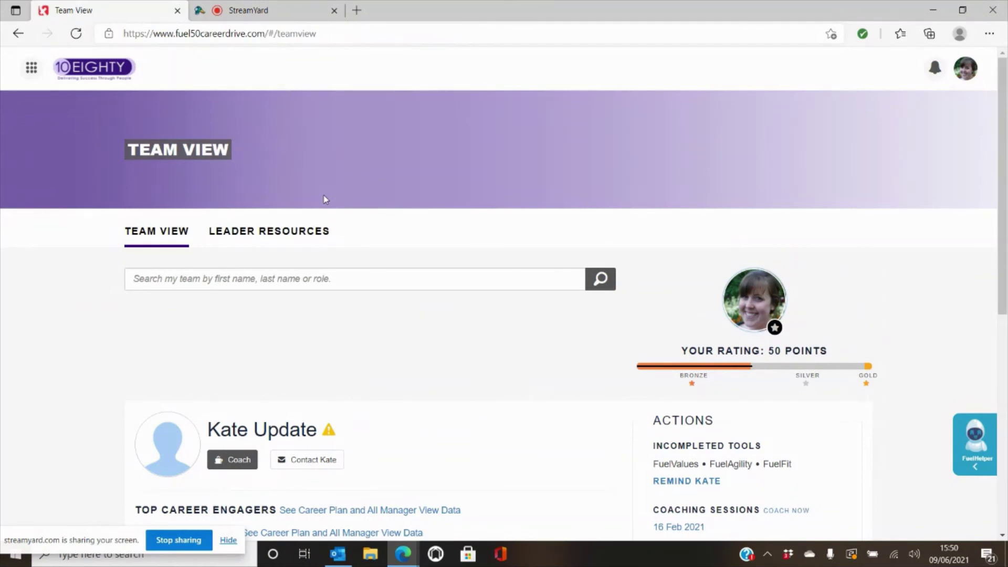
{"action": "scroll", "coordinate": [325, 200], "scroll_direction": "down", "scroll_amount": 1}
{"action": "scroll", "coordinate": [325, 200], "scroll_direction": "down", "scroll_amount": 1}
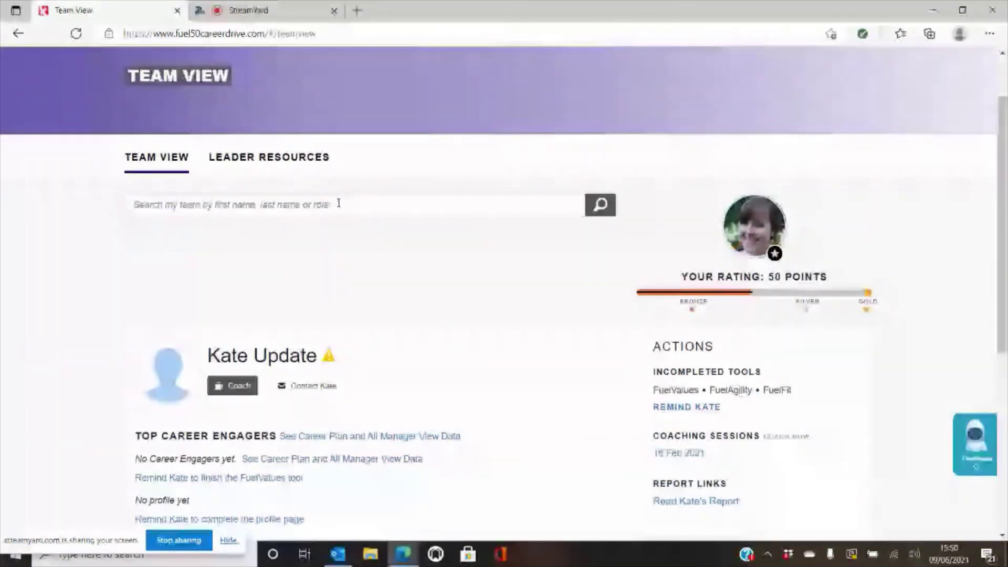
{"action": "scroll", "coordinate": [338, 204], "scroll_direction": "down", "scroll_amount": 3}
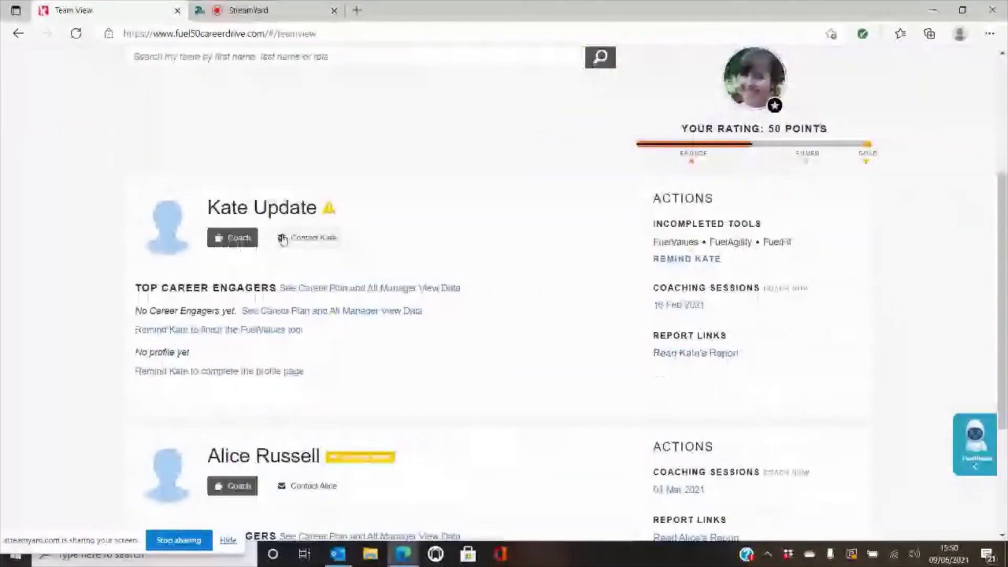
{"action": "scroll", "coordinate": [248, 395], "scroll_direction": "up", "scroll_amount": 3}
{"action": "scroll", "coordinate": [248, 395], "scroll_direction": "up", "scroll_amount": 2}
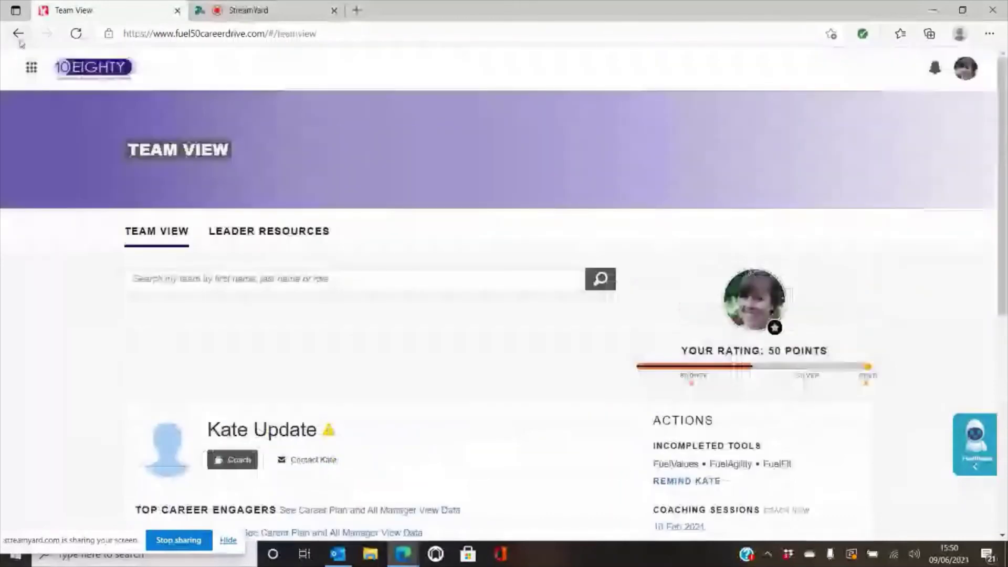
{"action": "left_click", "coordinate": [19, 34]}
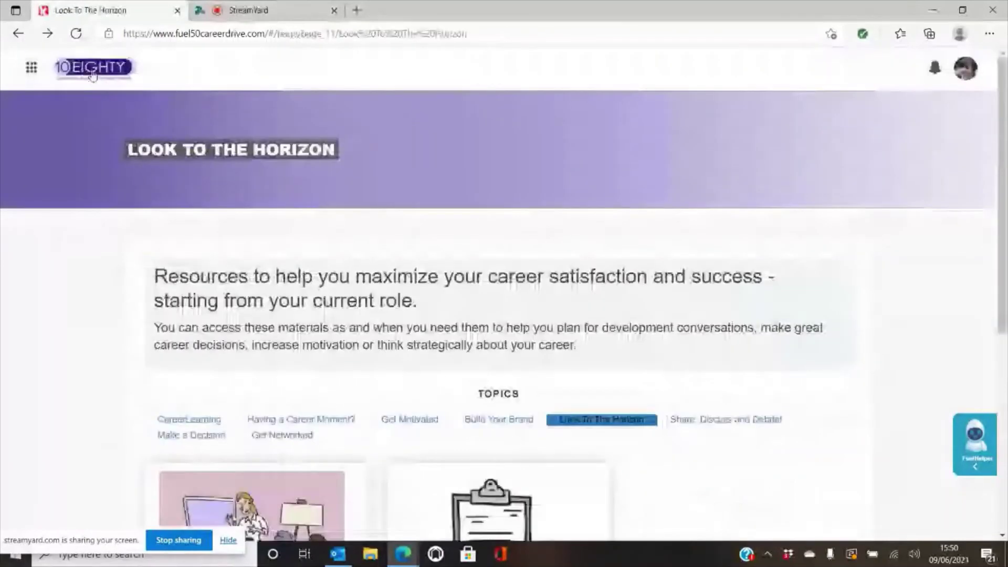
Go back to the Home welcome page and look through its Resources, Feedback and Find Projects cards.
{"action": "left_click", "coordinate": [19, 34]}
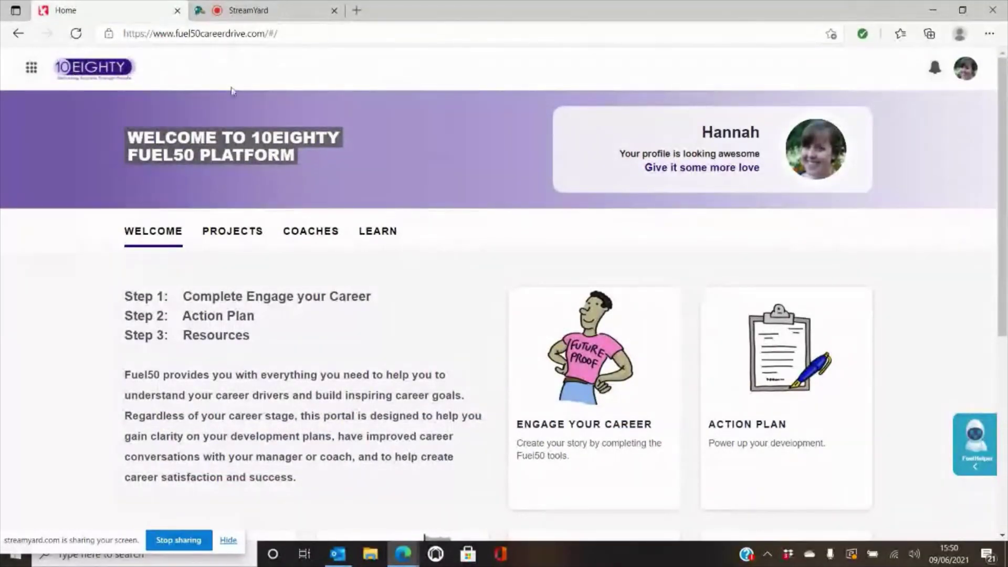
{"action": "scroll", "coordinate": [699, 373], "scroll_direction": "down", "scroll_amount": 4}
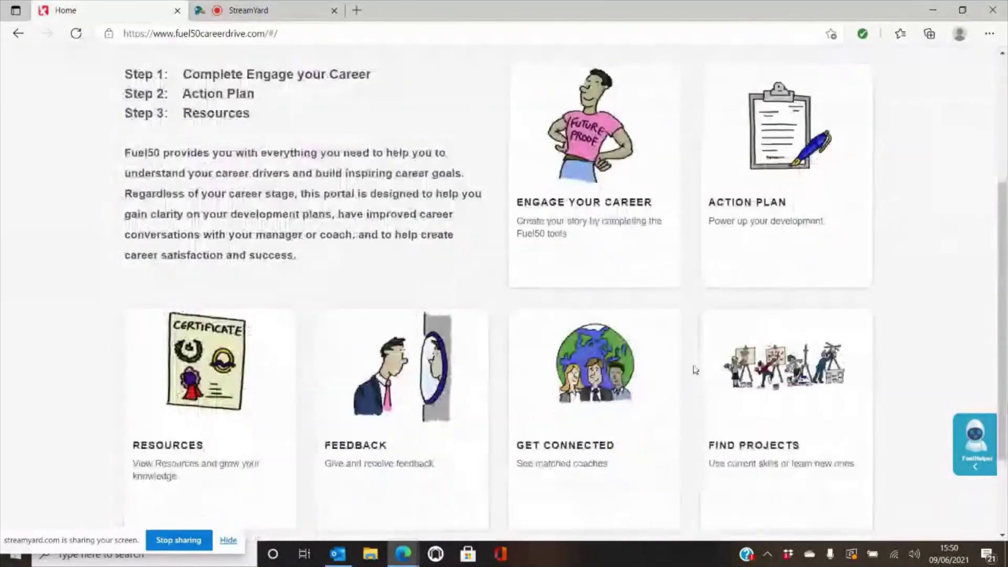
{"action": "scroll", "coordinate": [693, 368], "scroll_direction": "up", "scroll_amount": 1}
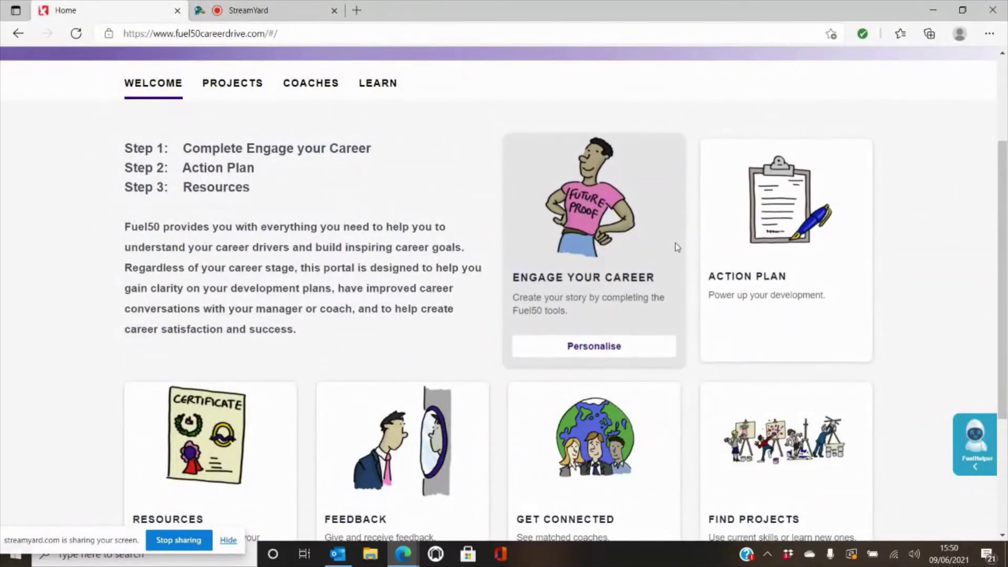
{"action": "scroll", "coordinate": [713, 254], "scroll_direction": "down", "scroll_amount": 3}
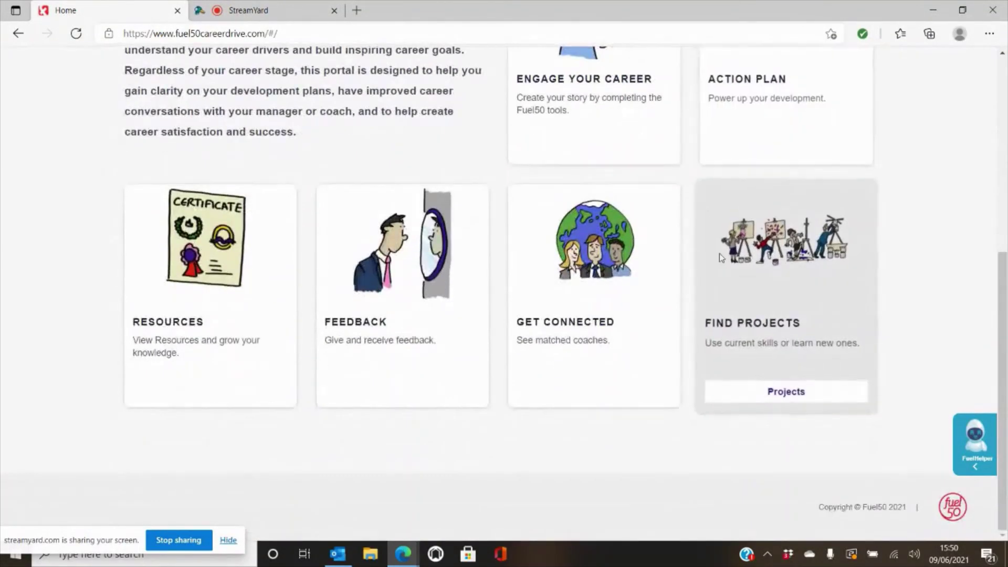
{"action": "scroll", "coordinate": [719, 253], "scroll_direction": "up", "scroll_amount": 2}
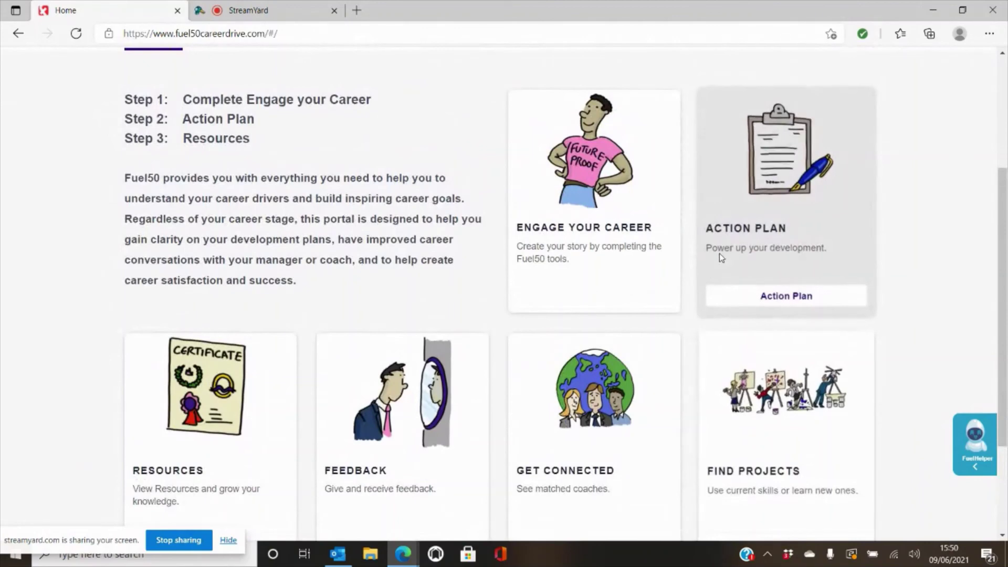
{"action": "scroll", "coordinate": [722, 257], "scroll_direction": "up", "scroll_amount": 1}
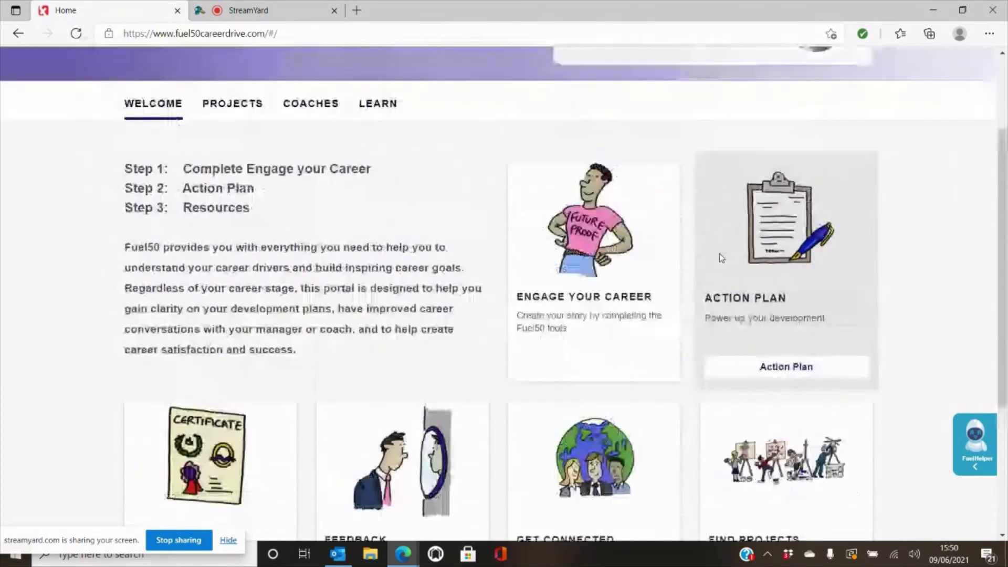
{"action": "scroll", "coordinate": [722, 257], "scroll_direction": "up", "scroll_amount": 2}
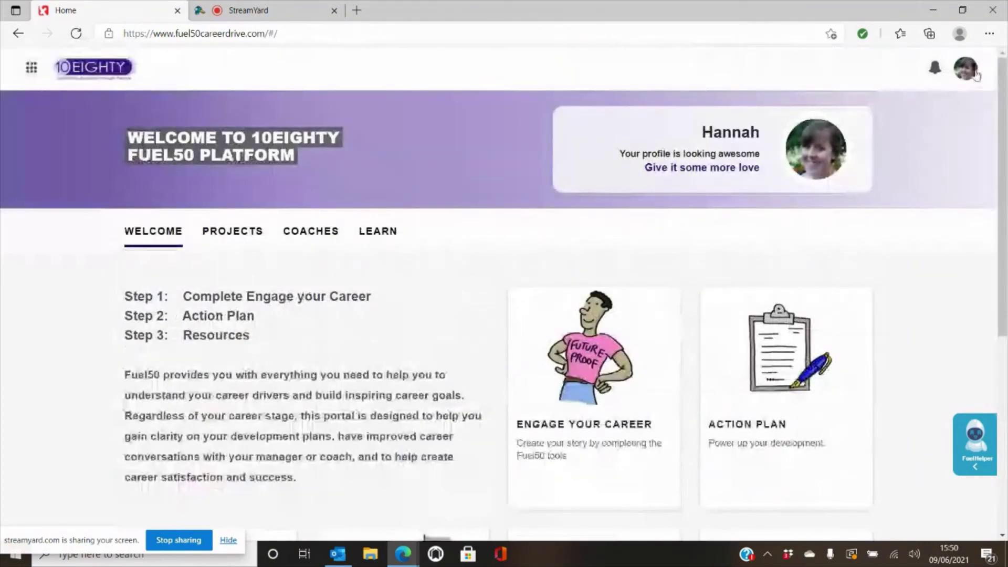